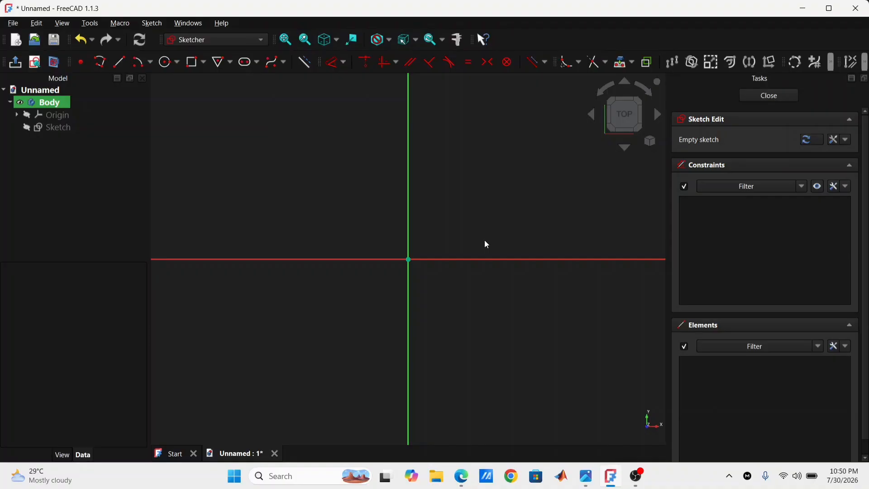
# - Sketch a 20 mm by 20 mm centred rectangle with its centre on the horizontal axis, clear of the origin on the positive side
pyautogui.click(202, 67)
pyautogui.click(212, 91)
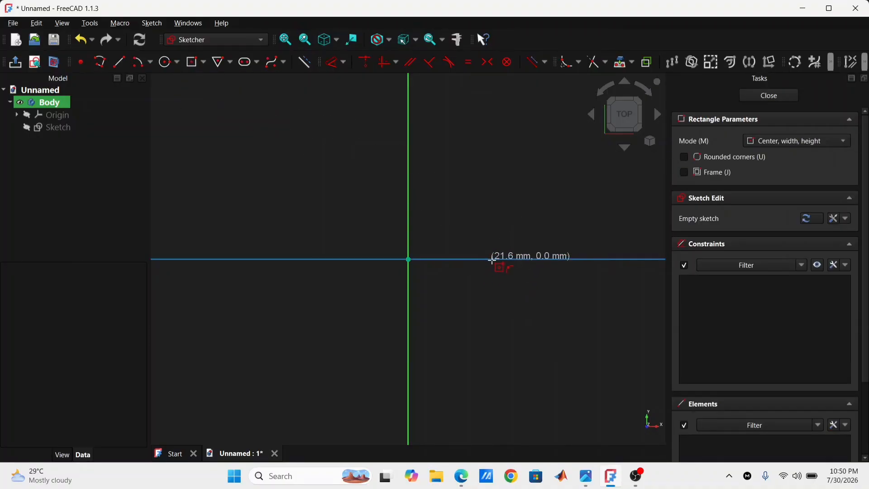
pyautogui.click(514, 259)
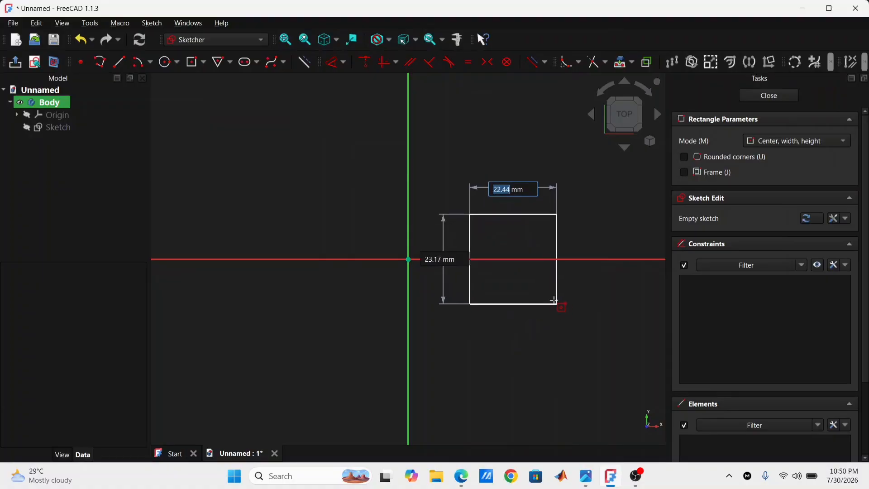
pyautogui.write('20')
pyautogui.press('Tab')
pyautogui.write('20')
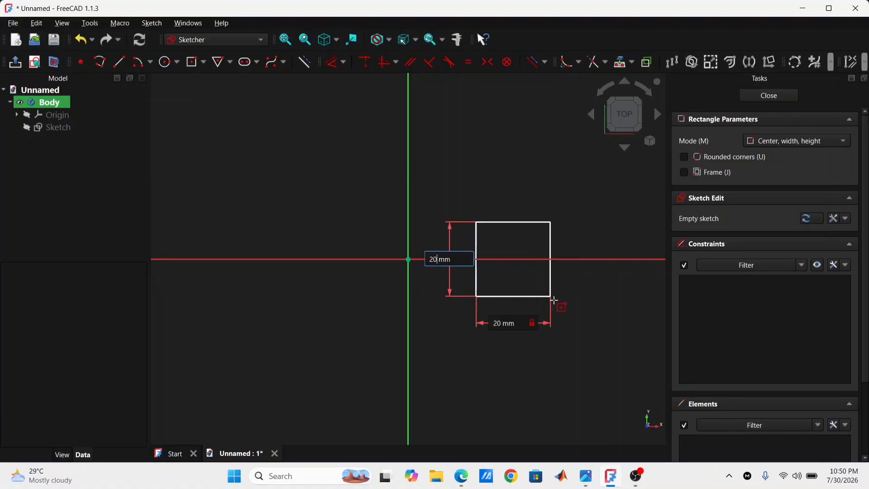
pyautogui.press('Return')
pyautogui.press('Escape')
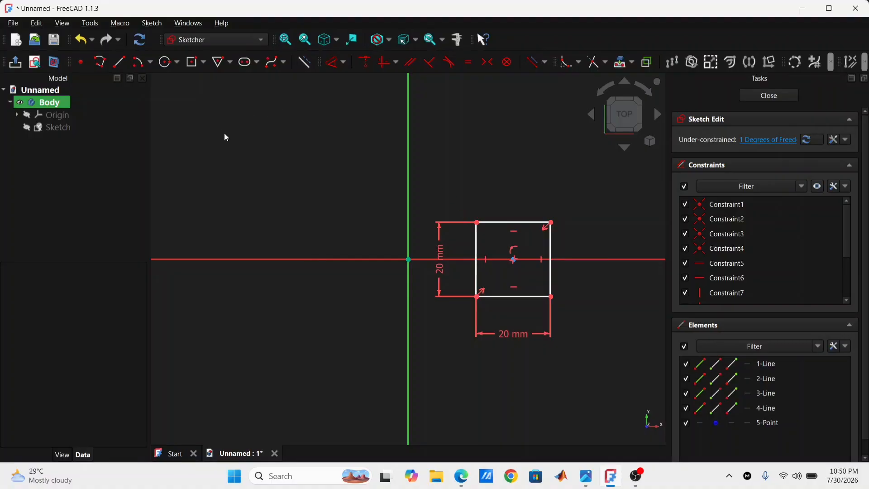
# - Draw a 20 mm diameter circle centred on the origin
pyautogui.click(168, 63)
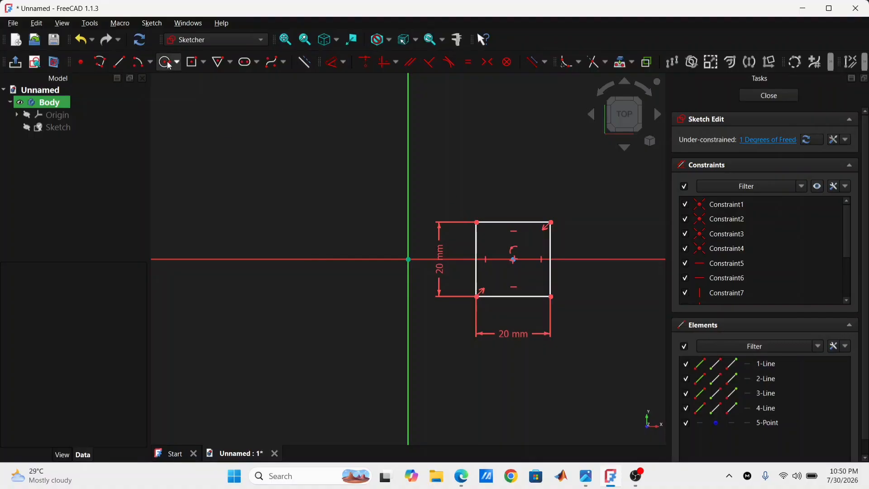
pyautogui.click(408, 259)
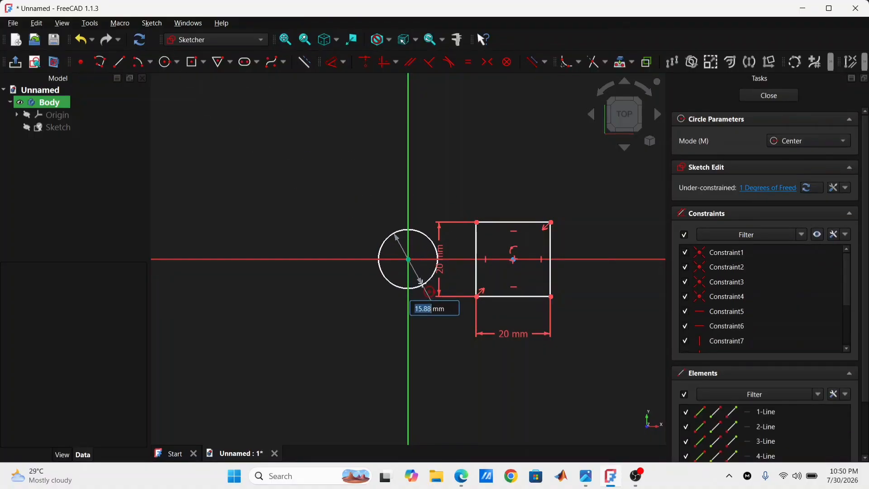
pyautogui.write('20')
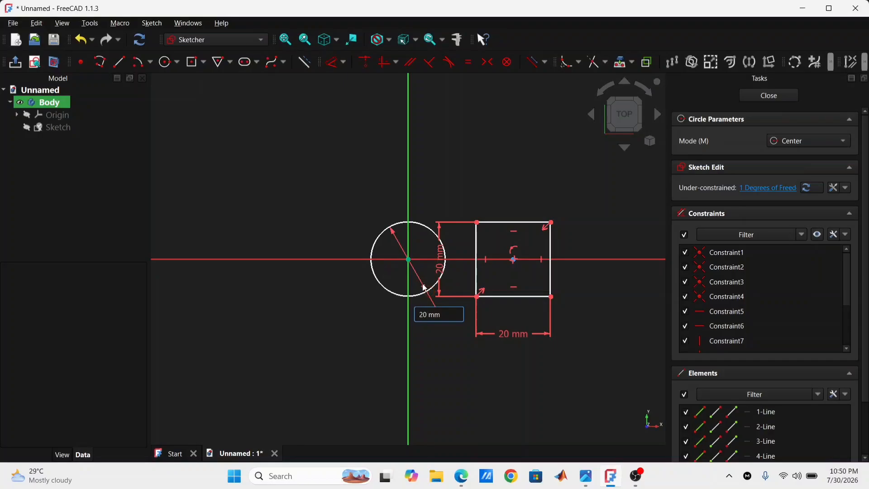
pyautogui.press('Return')
pyautogui.press('Escape')
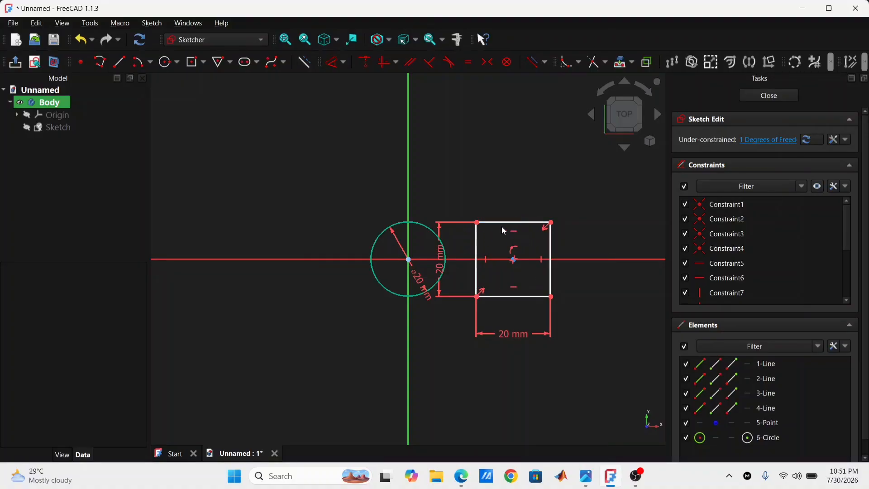
# - Constrain the square's upper-left corner to the vertical axis, and trim away the circle's inner half and the square's edge along that axis
pyautogui.click(477, 223)
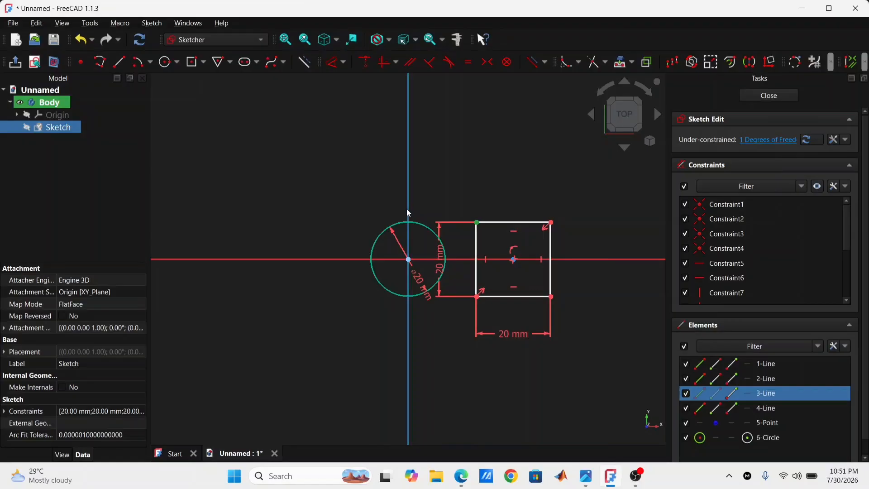
pyautogui.click(364, 62)
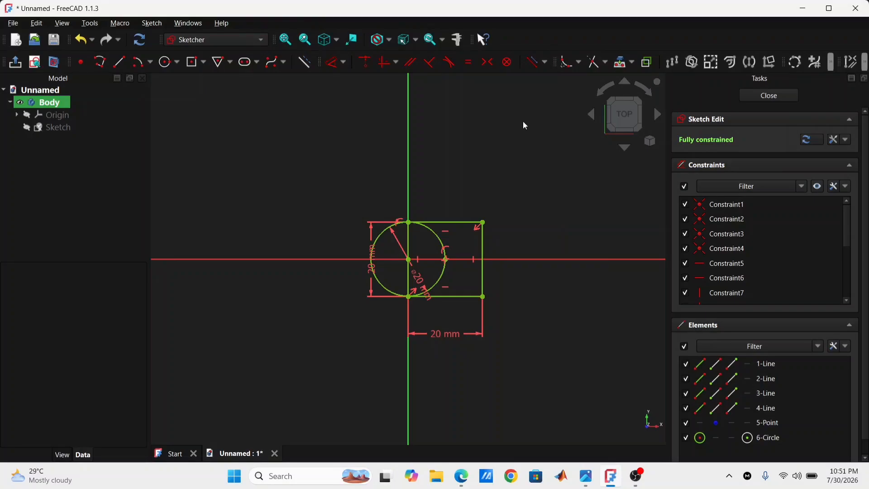
pyautogui.click(597, 65)
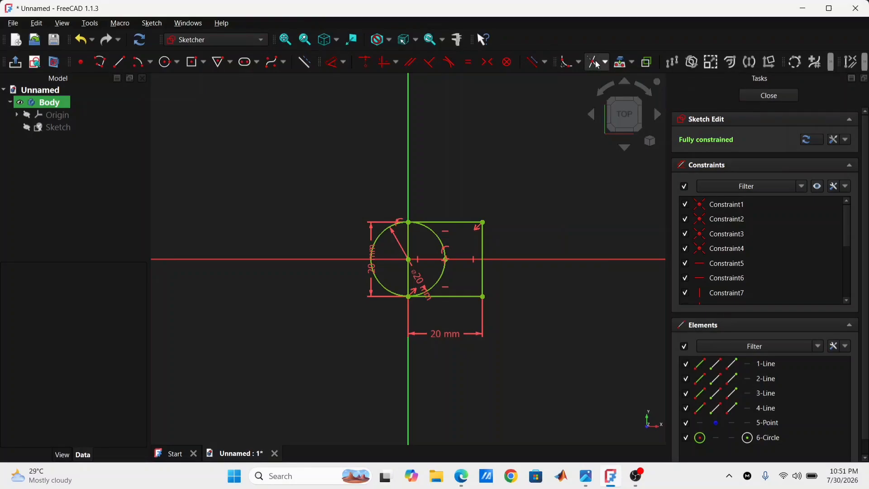
pyautogui.click(435, 233)
pyautogui.click(410, 246)
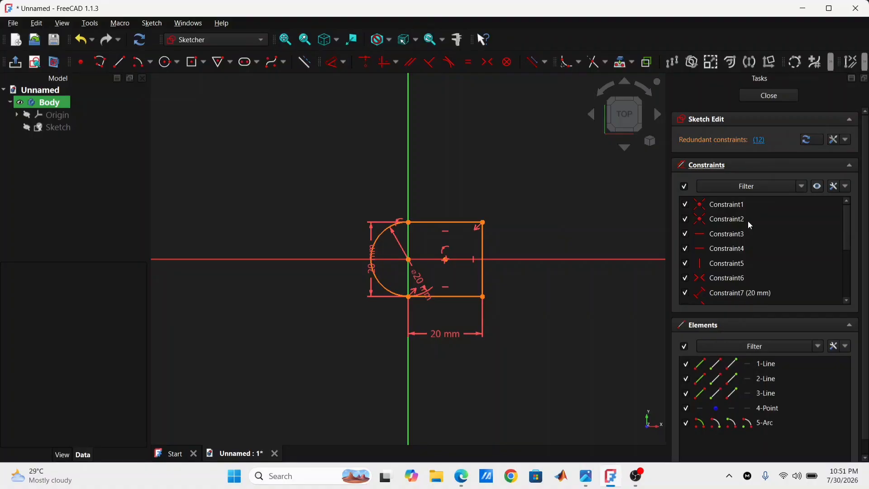
# - Delete the redundant constraints: the arc's 20 mm diameter and the one holding the former square's centre point on the horizontal axis
pyautogui.click(759, 140)
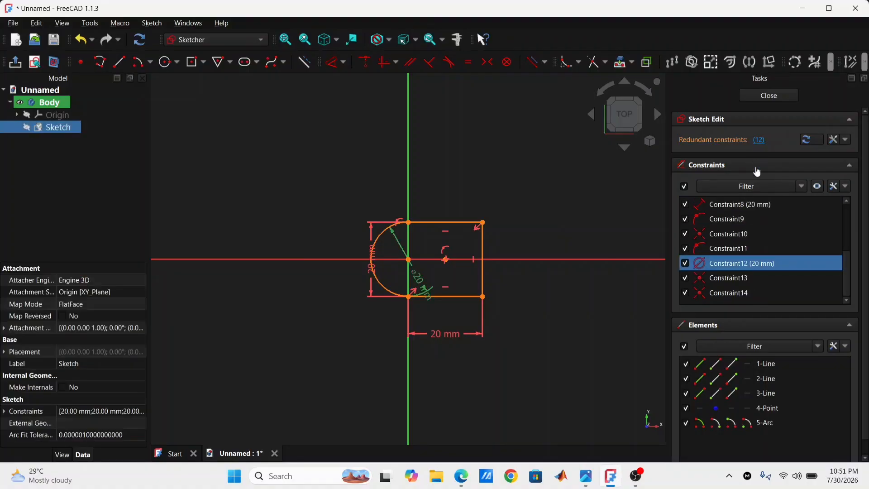
pyautogui.rightClick(742, 267)
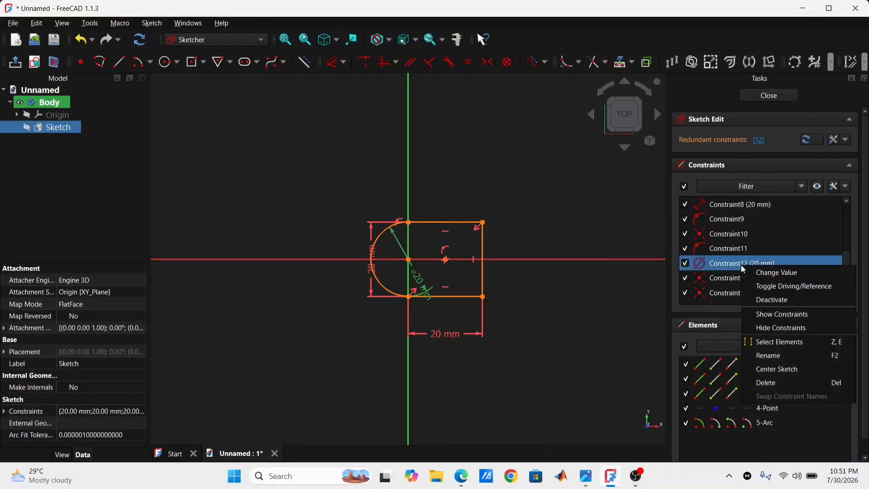
pyautogui.click(778, 383)
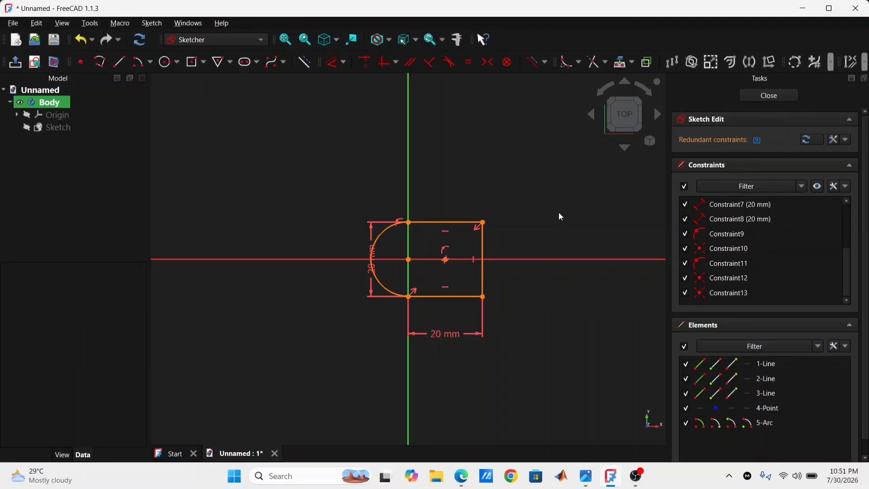
pyautogui.click(756, 139)
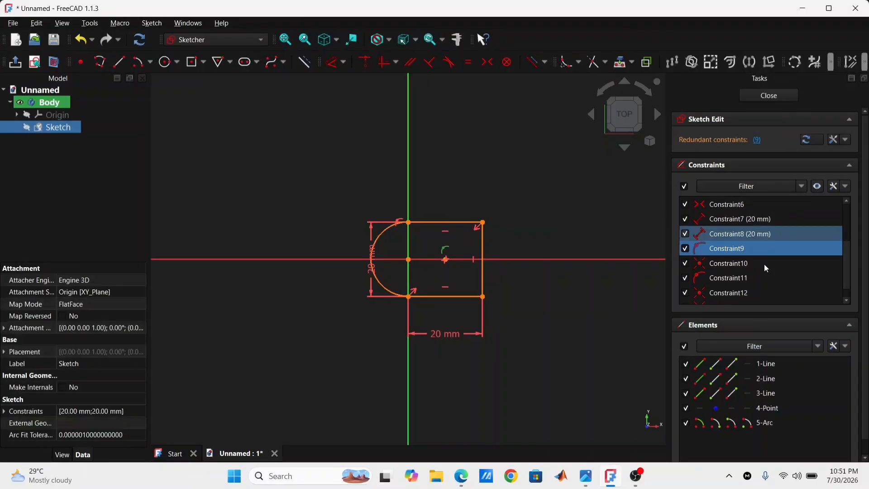
pyautogui.rightClick(732, 250)
pyautogui.click(767, 368)
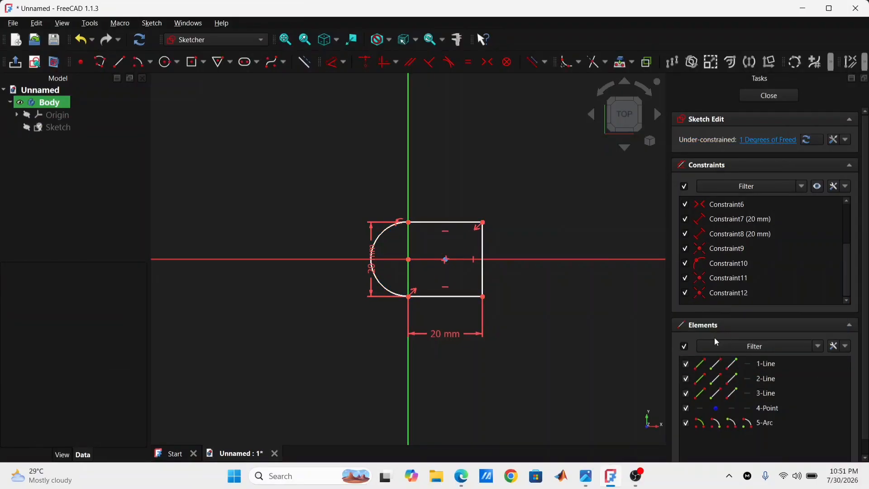
# - Identify the profile's remaining degree of freedom and constrain the arc's lower endpoint to the vertical axis
pyautogui.rightClick(562, 199)
pyautogui.click(516, 186)
pyautogui.click(748, 140)
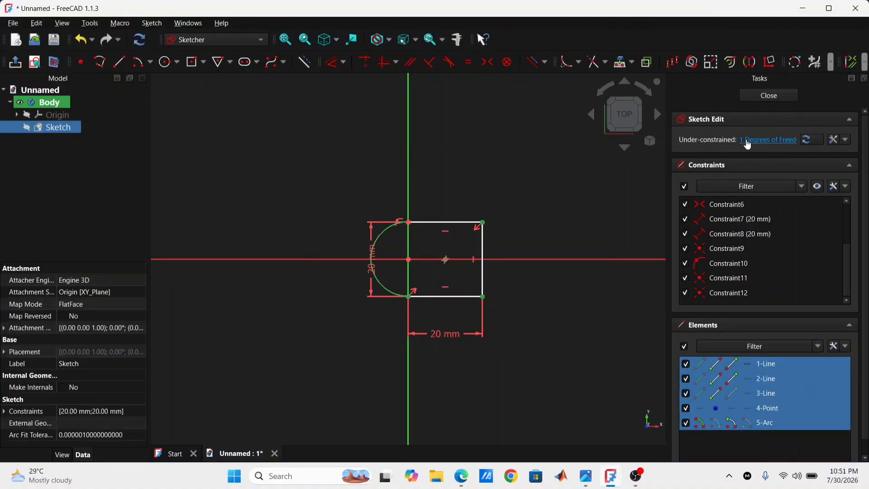
pyautogui.click(576, 157)
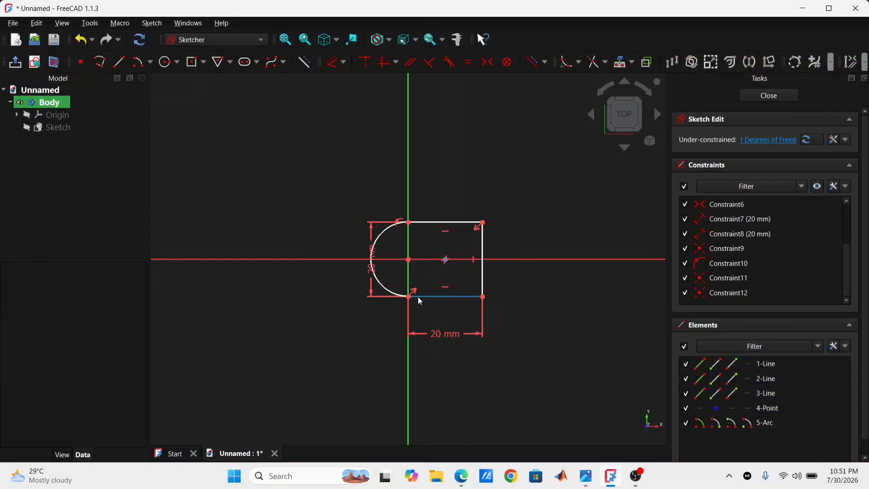
pyautogui.moveTo(409, 297); pyautogui.dragTo(435, 294)
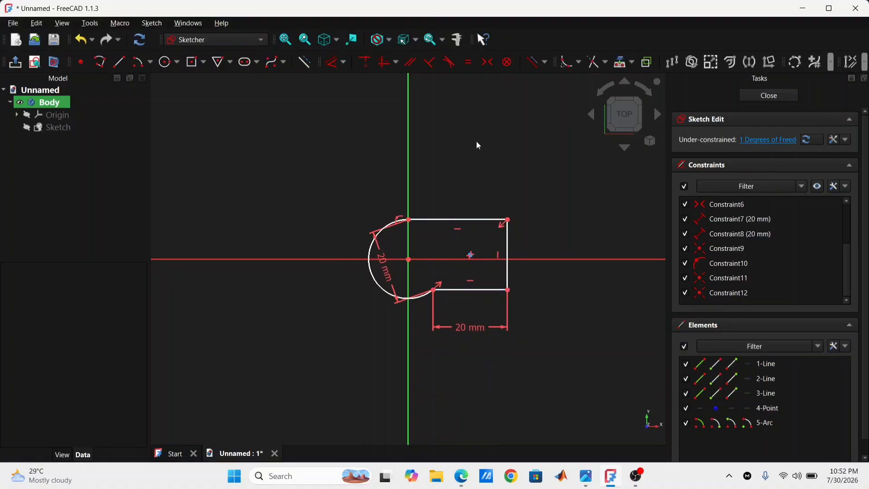
pyautogui.click(433, 290)
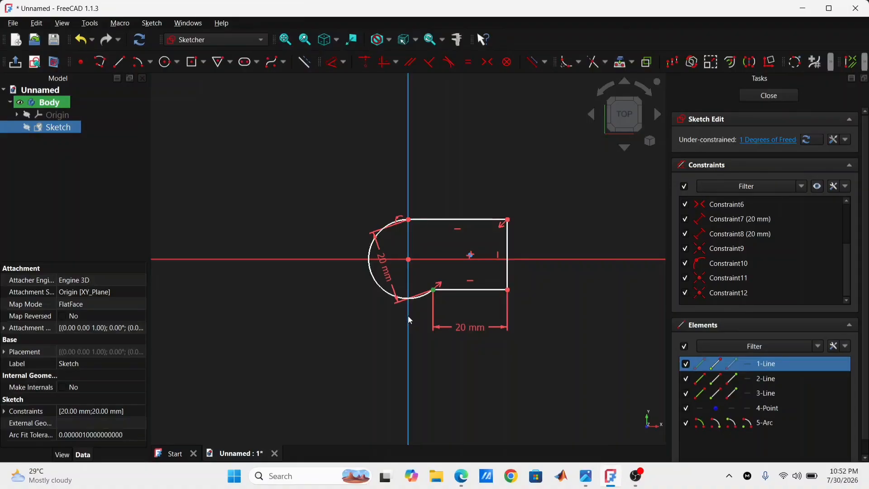
pyautogui.click(365, 66)
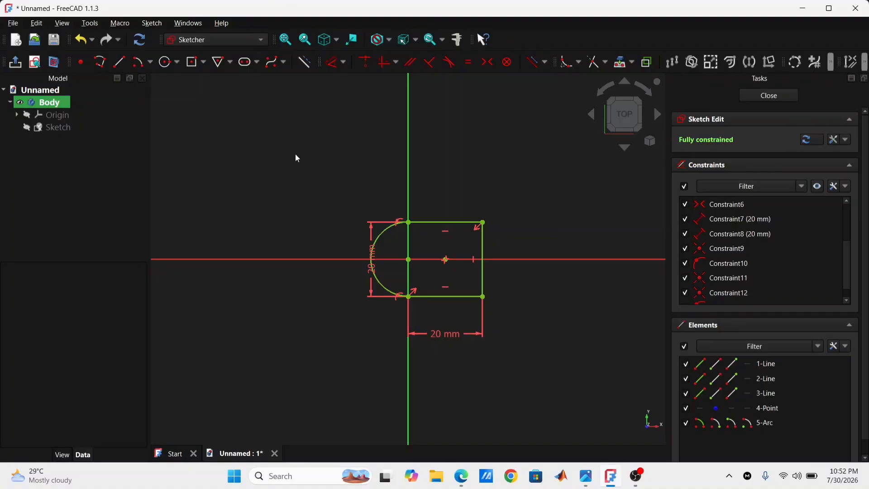
# - Add a 15 mm diameter circle centred on the origin and close the sketch
pyautogui.click(169, 63)
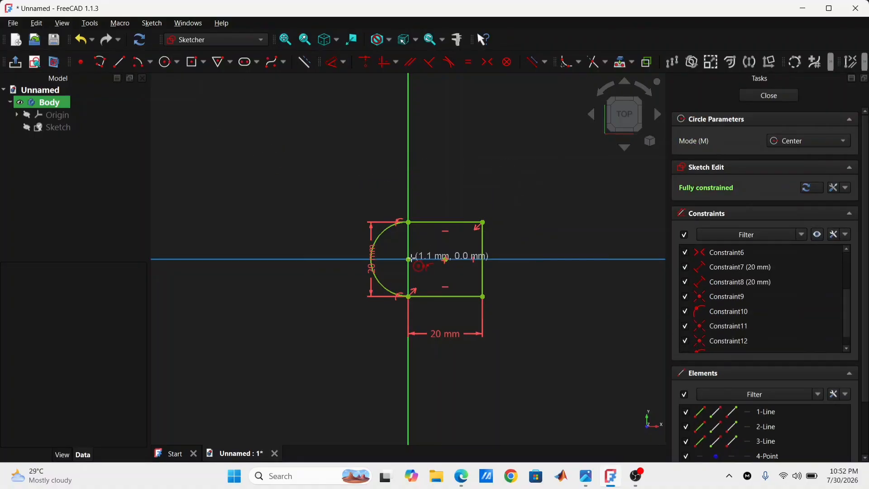
pyautogui.click(408, 259)
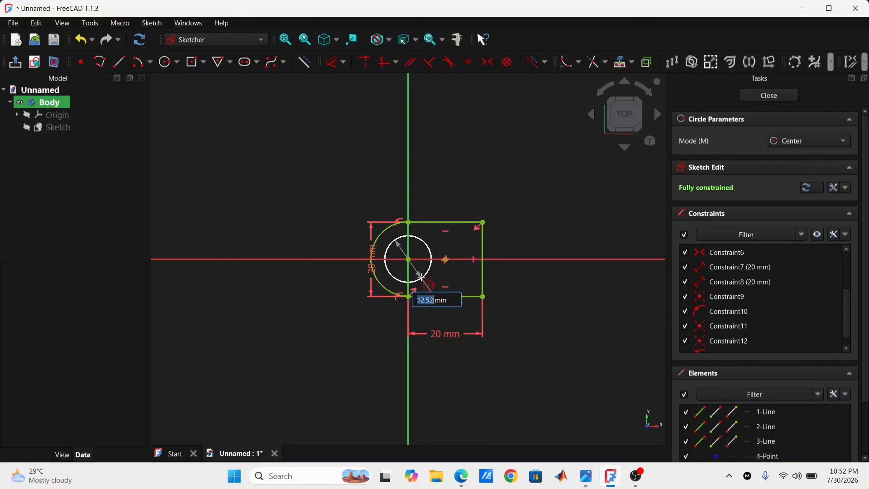
pyautogui.write('15')
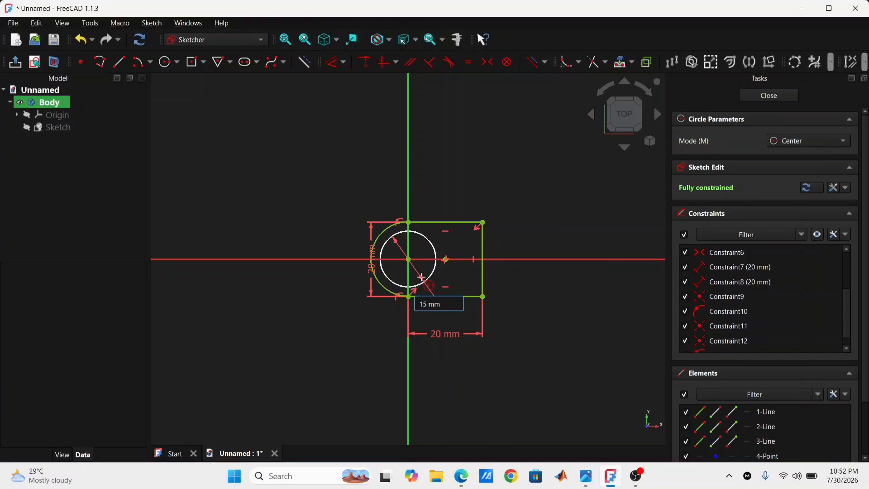
pyautogui.press('Return')
pyautogui.press('Escape')
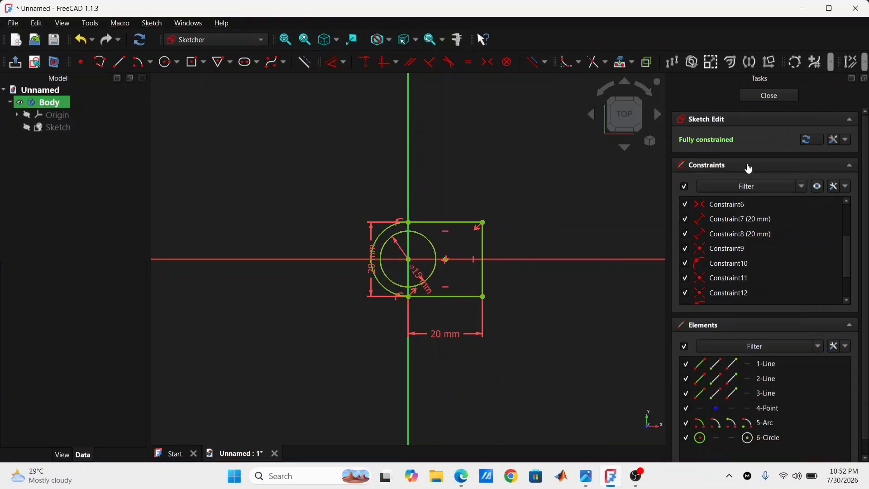
pyautogui.click(762, 98)
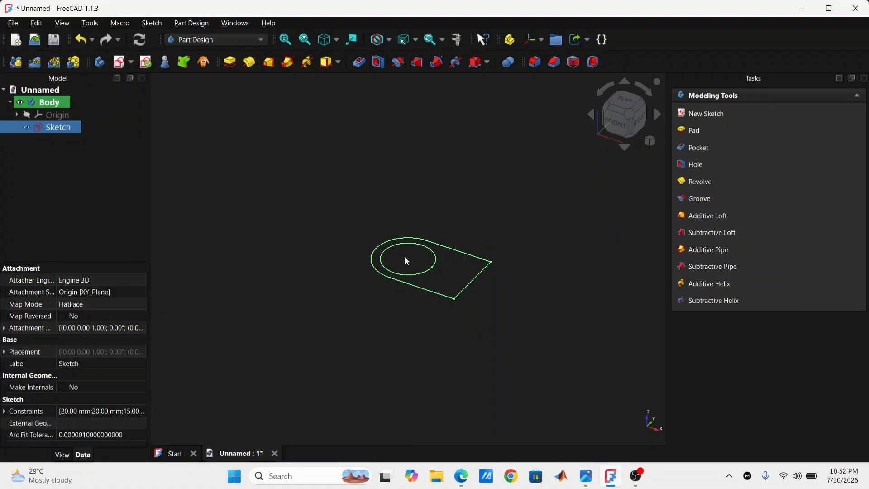
# - Pad the profile with a length of 20 mm
pyautogui.click(229, 67)
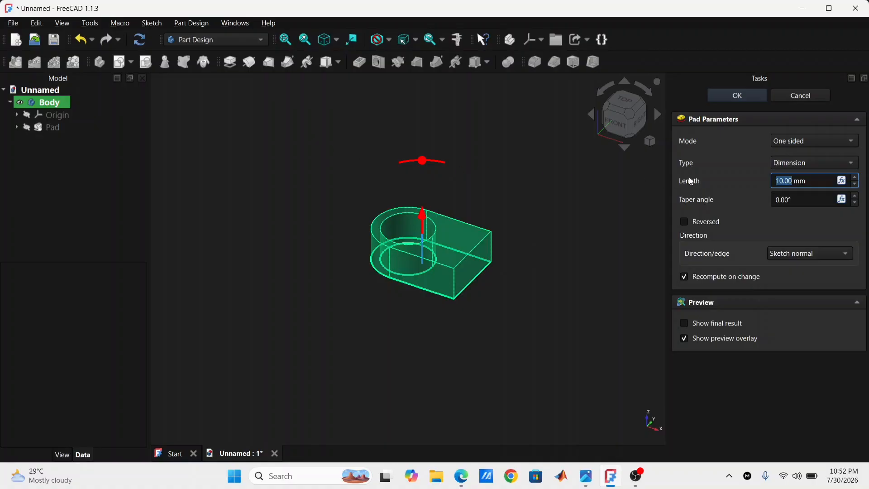
pyautogui.write('20')
pyautogui.click(730, 95)
# - Start a new sketch on the XZ plane
pyautogui.moveTo(492, 274)
pyautogui.mouseDown(button='middle')
pyautogui.moveTo(510, 264)
pyautogui.moveTo(495, 273)
pyautogui.moveTo(521, 286)
pyautogui.moveTo(534, 270)
pyautogui.mouseUp(button='middle')
pyautogui.click(121, 62)
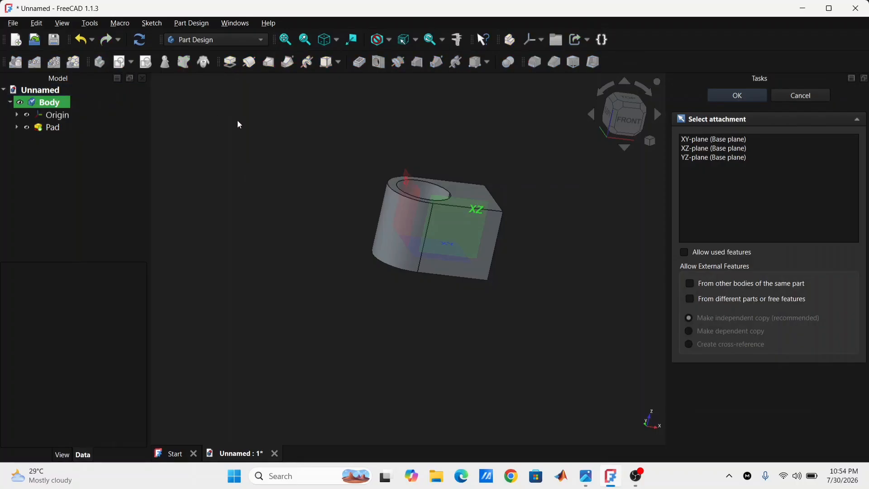
pyautogui.click(453, 218)
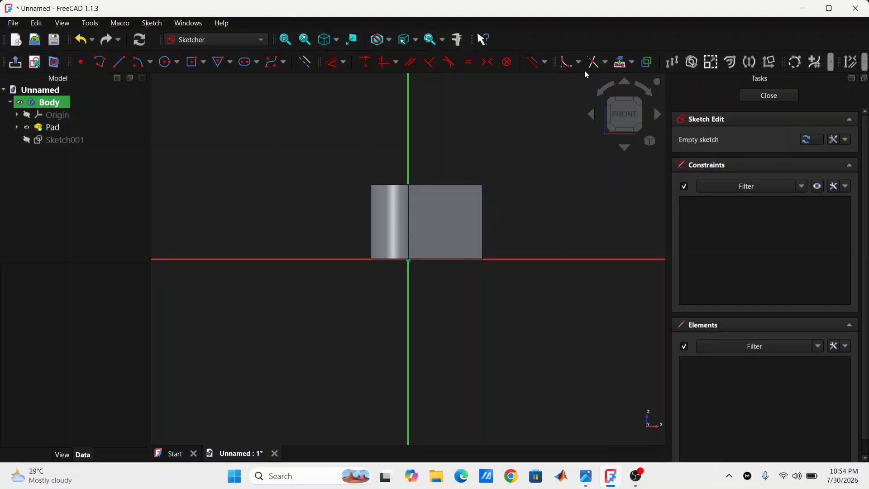
# - Project the vertical edge at the block's flat end into the sketch as external geometry and switch off construction mode
pyautogui.click(615, 66)
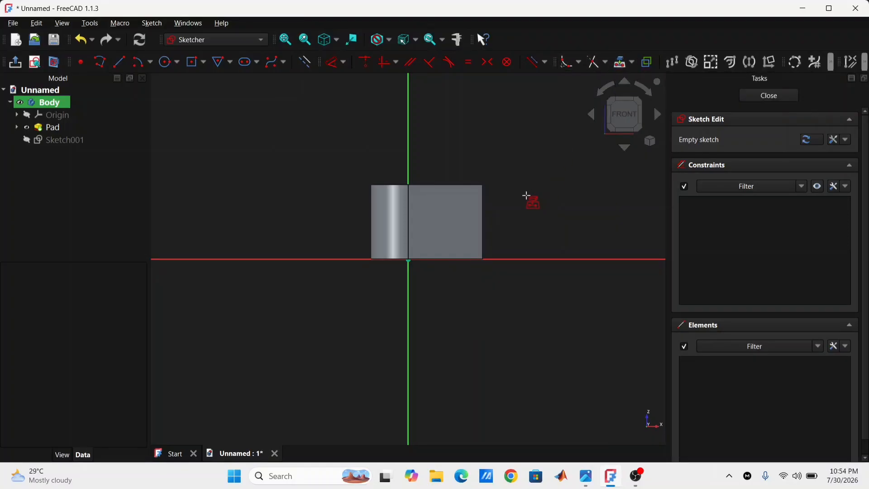
pyautogui.click(482, 208)
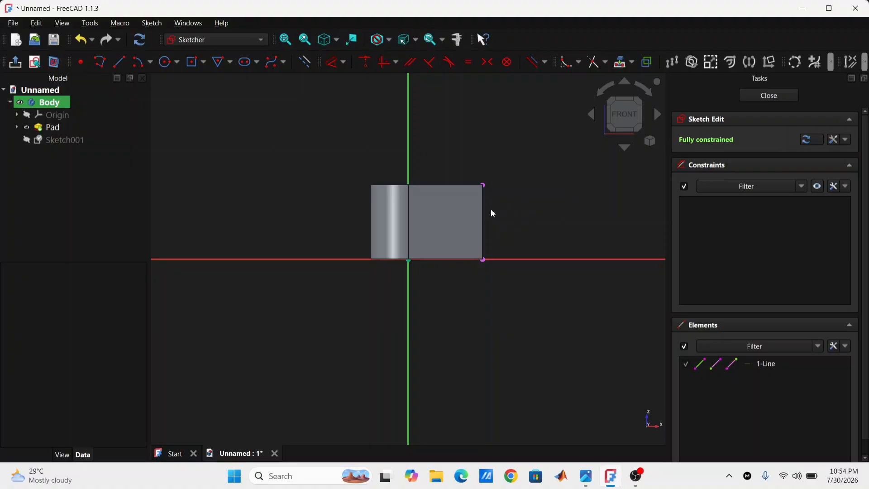
pyautogui.click(304, 61)
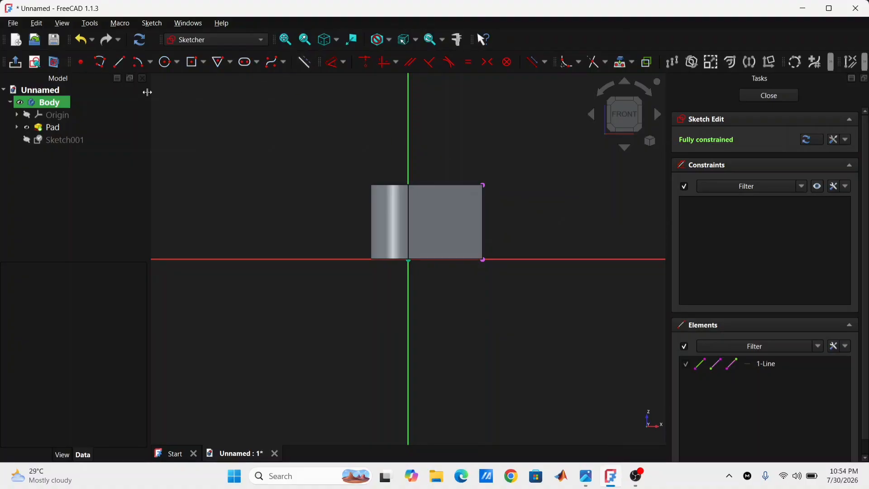
# - Turn on the section view and draw a 20 mm diameter circle in the empty area beyond the block's flat end
pyautogui.click(59, 66)
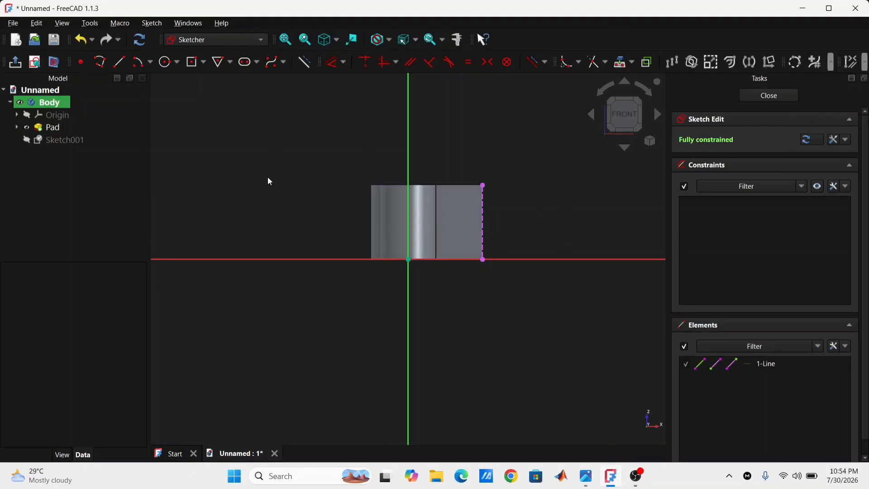
pyautogui.click(165, 62)
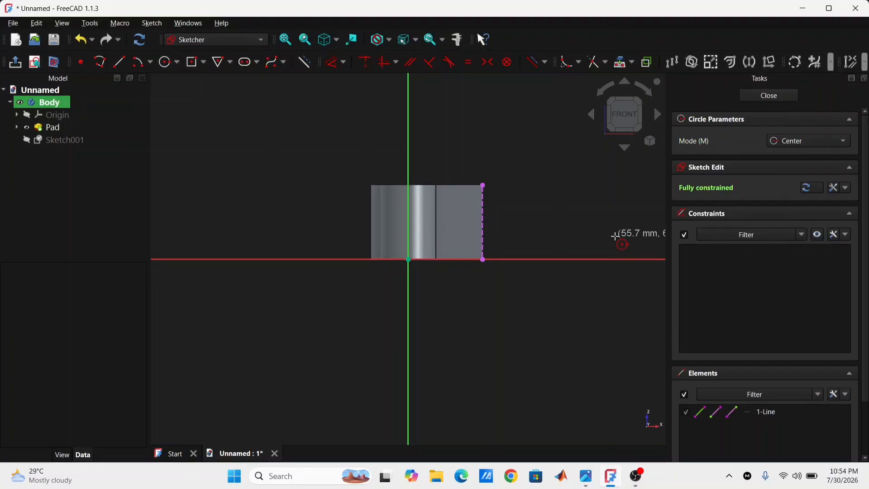
pyautogui.click(557, 212)
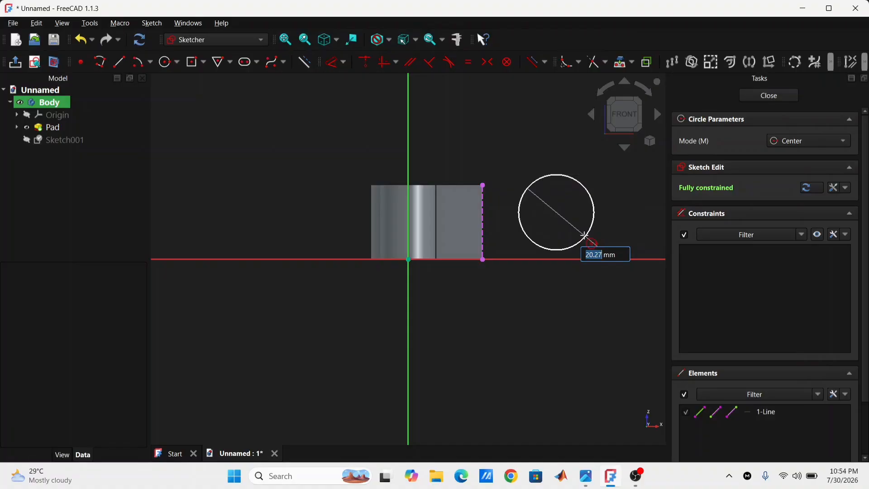
pyautogui.write('20')
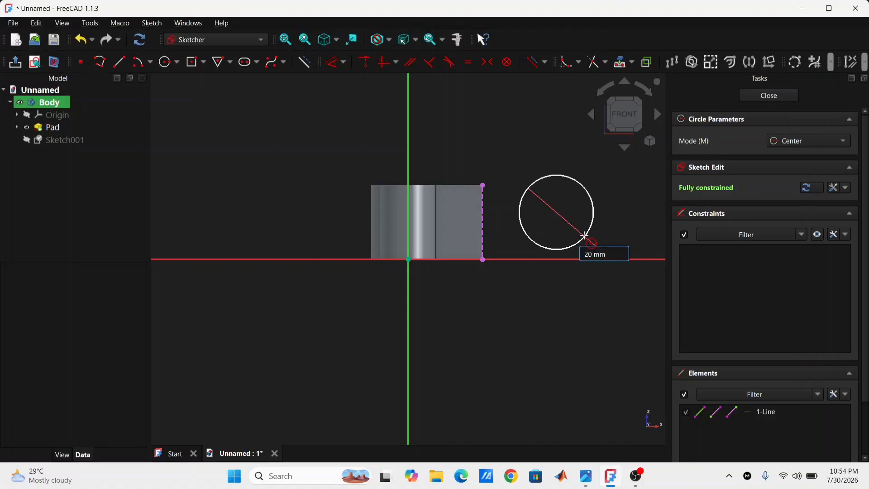
pyautogui.press('Return')
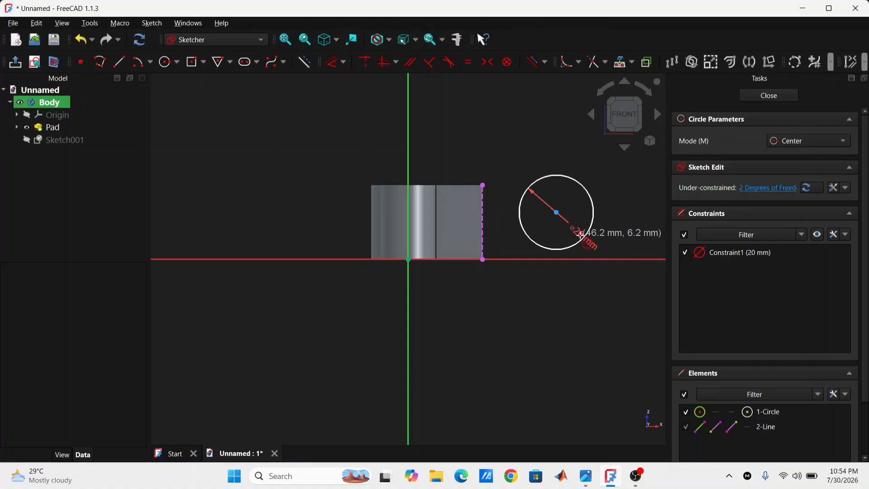
pyautogui.rightClick(514, 283)
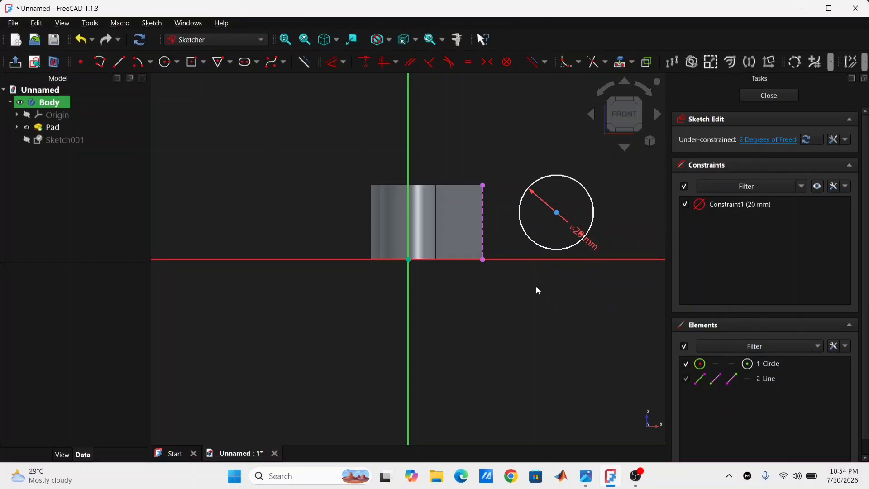
# - Constrain the circle's centre symmetrically to the projected vertical edge and close the sketch
pyautogui.click(556, 212)
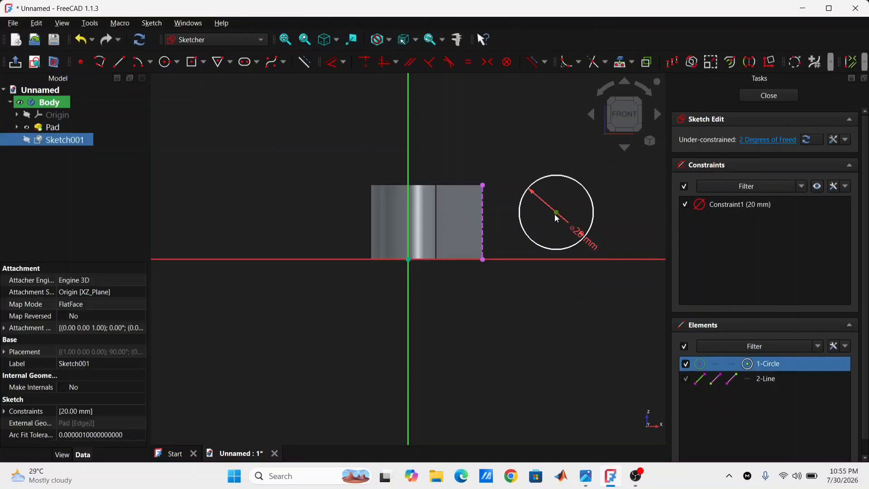
pyautogui.click(483, 225)
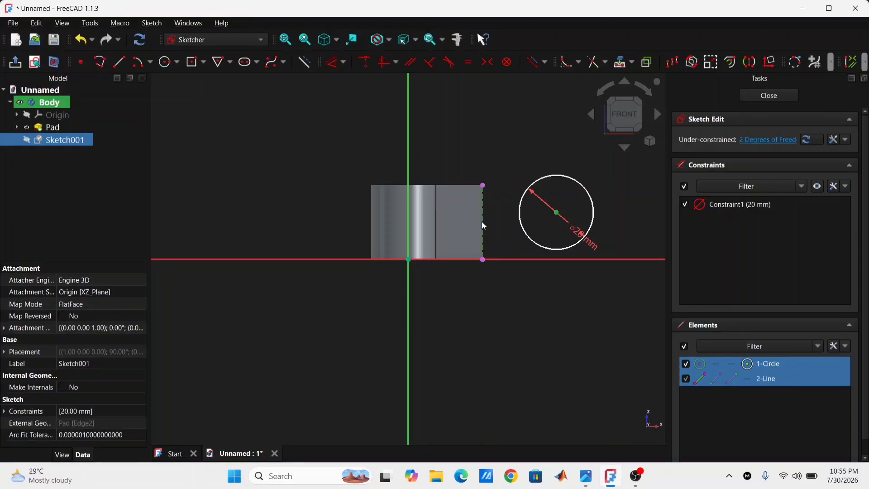
pyautogui.click(487, 63)
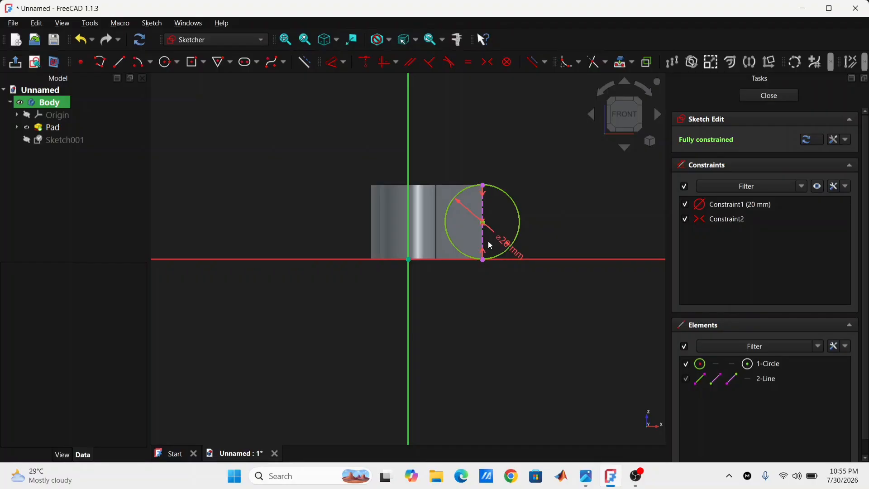
pyautogui.click(764, 95)
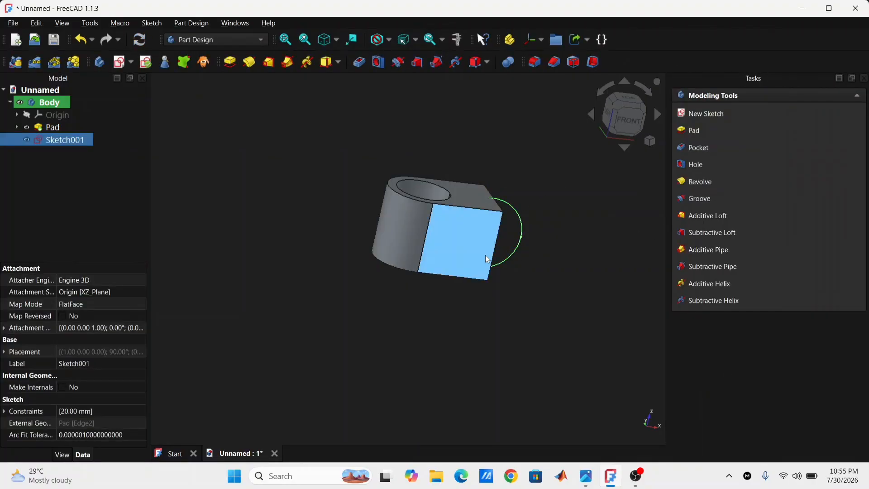
# - Pad the circle symmetrically about its sketch plane with a length of 25 mm
pyautogui.moveTo(473, 270); pyautogui.dragTo(398, 286, button='middle')
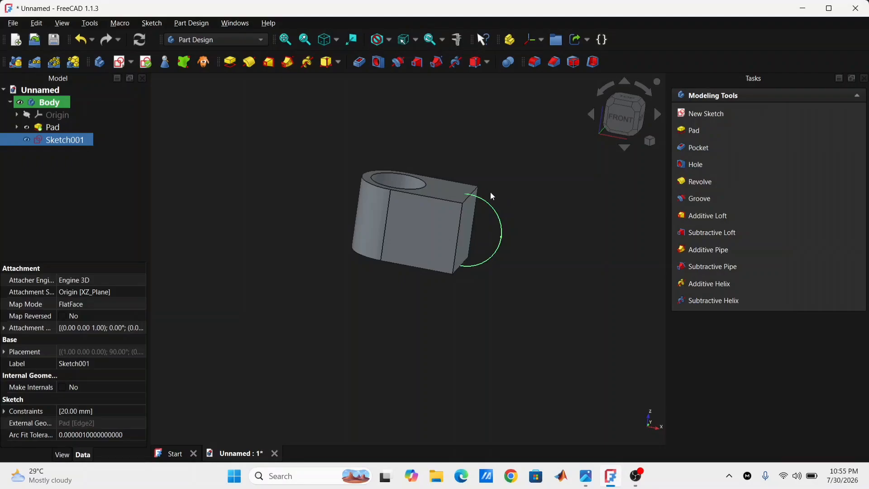
pyautogui.click(230, 63)
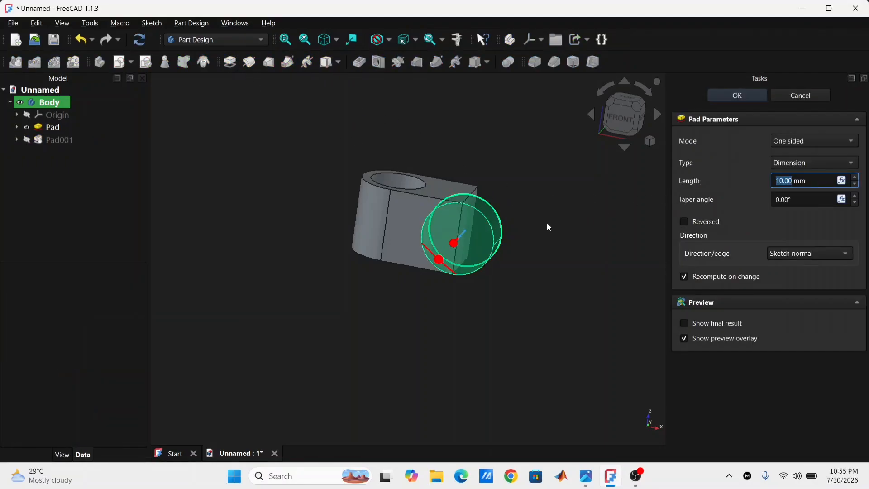
pyautogui.click(778, 158)
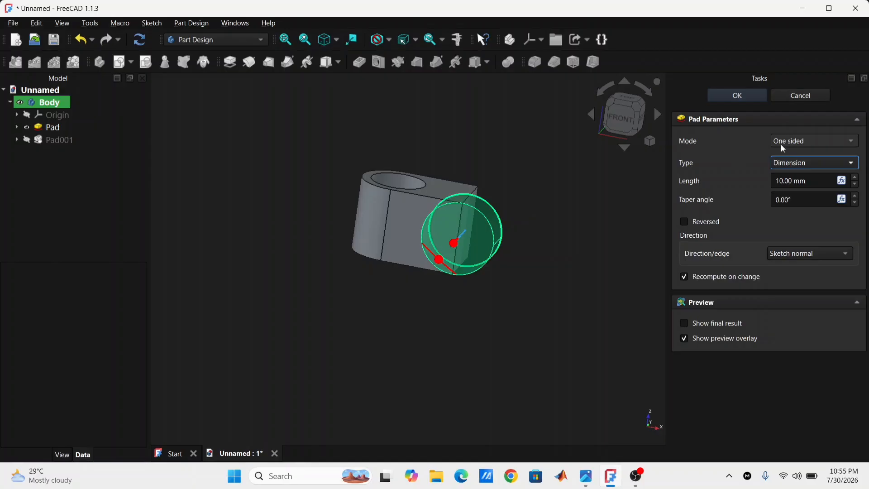
pyautogui.click(782, 145)
pyautogui.click(791, 168)
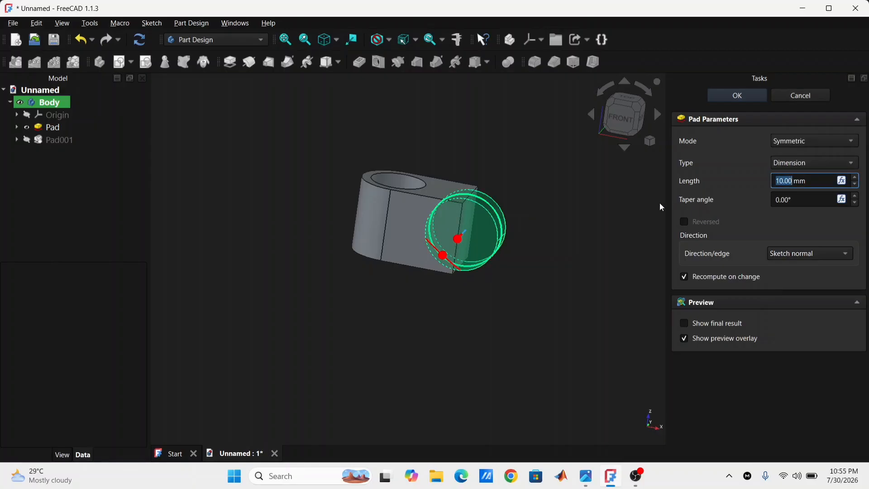
pyautogui.write('25')
pyautogui.click(754, 97)
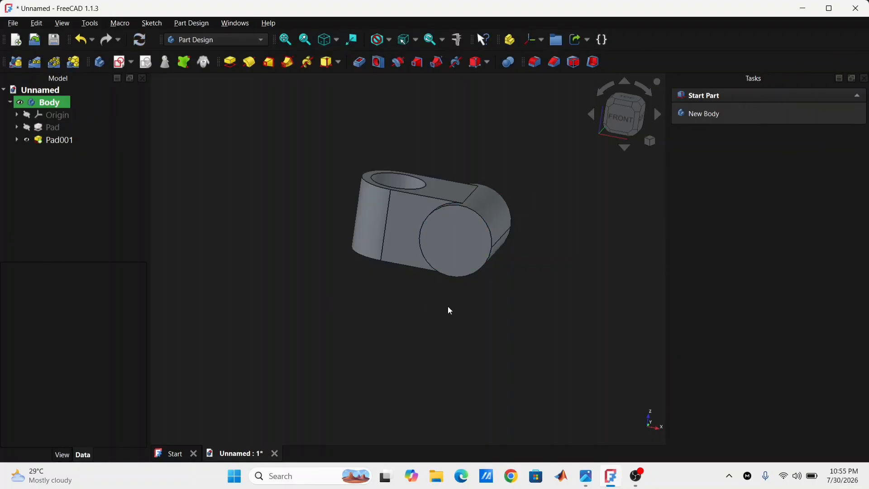
# - Start a new sketch on the front circular face of the cylinder, checking the reference image first
pyautogui.moveTo(450, 310); pyautogui.dragTo(439, 328, button='middle')
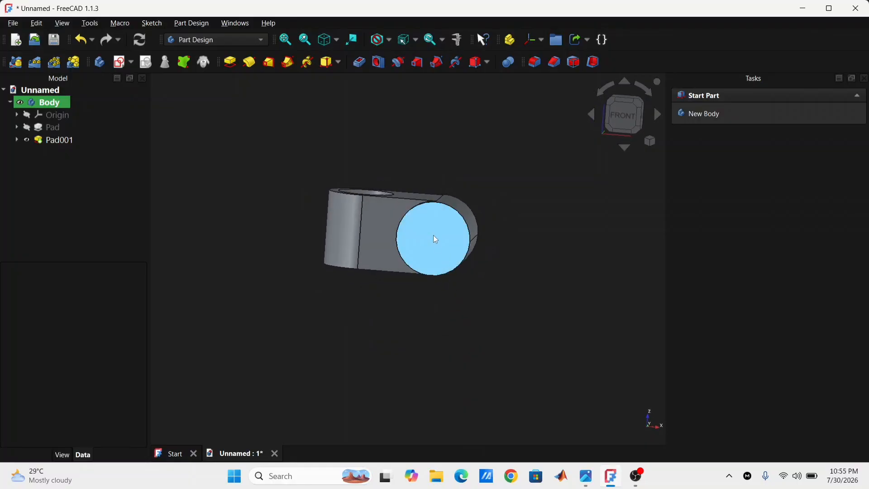
pyautogui.click(586, 476)
pyautogui.click(588, 476)
pyautogui.click(436, 232)
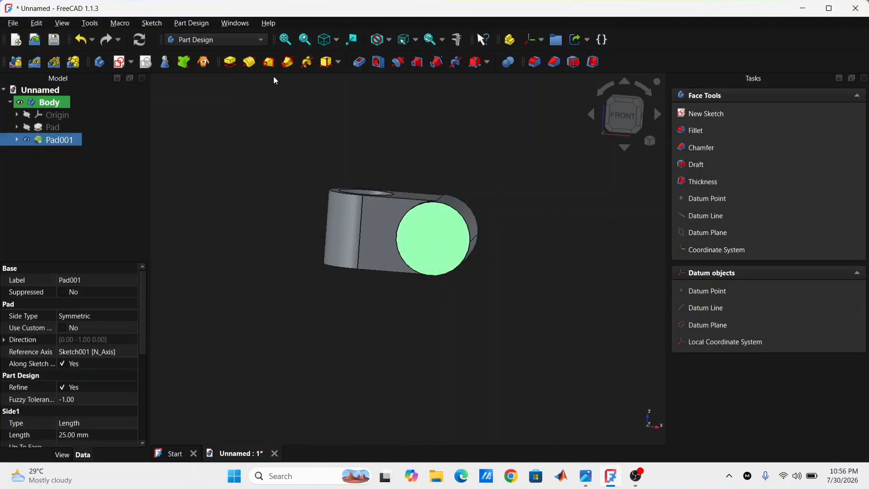
pyautogui.click(121, 63)
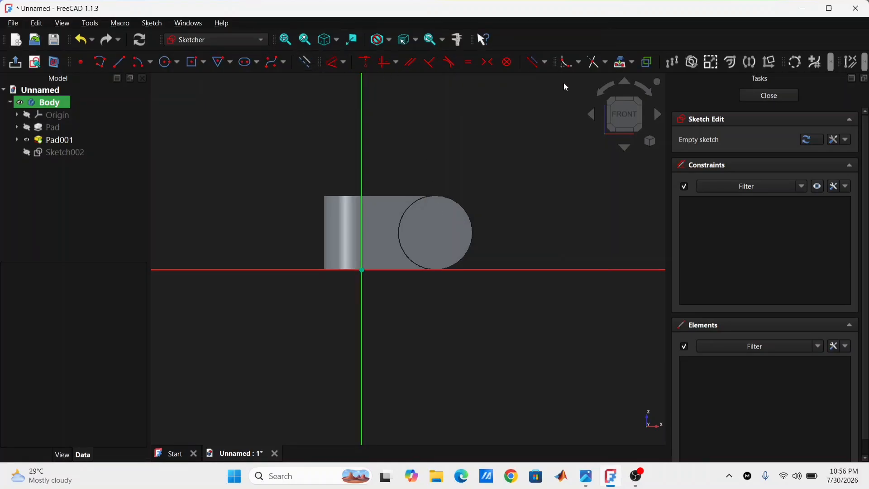
# - Project the cylinder's circular edge into the sketch as external geometry and switch off construction mode
pyautogui.click(618, 64)
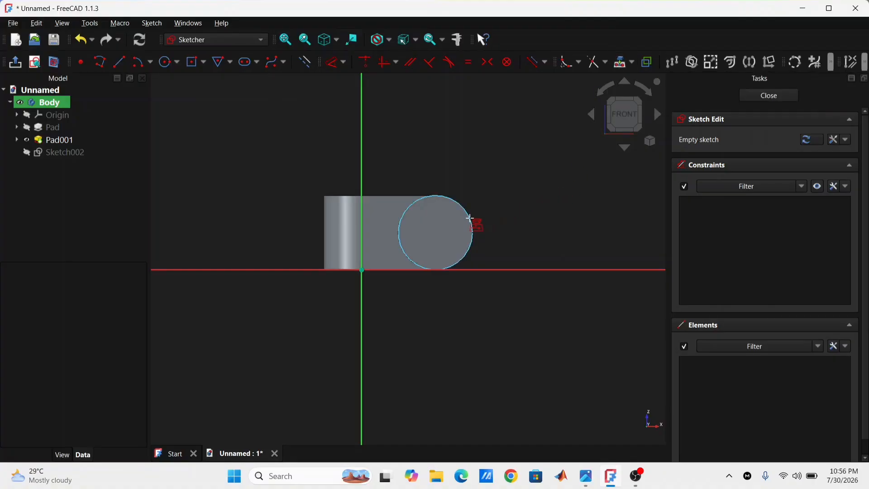
pyautogui.click(471, 218)
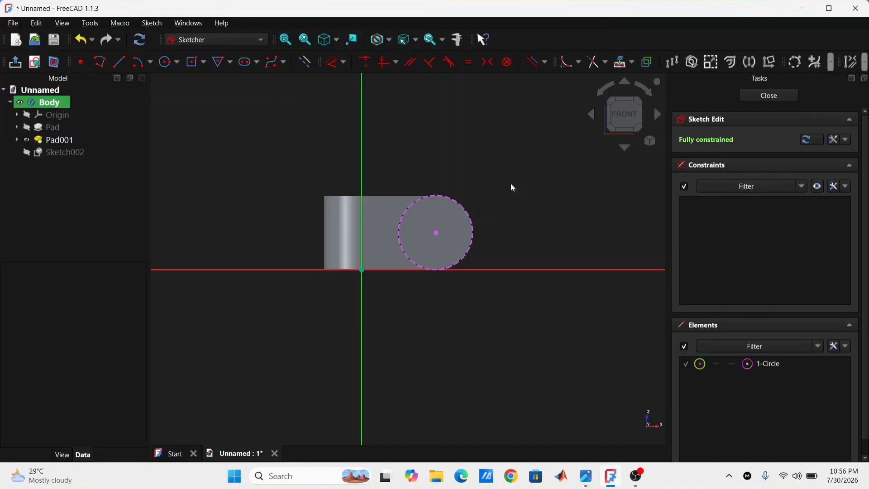
pyautogui.click(306, 63)
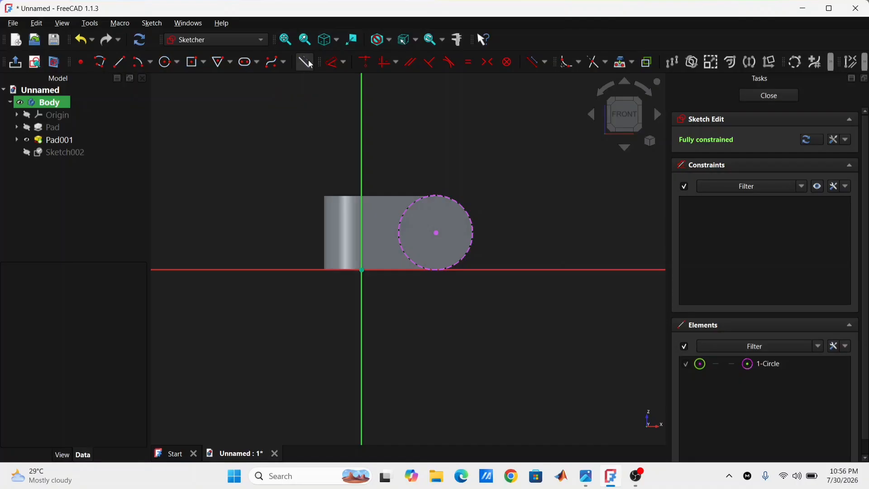
# - Draw a 15 mm diameter circle concentric with the projected edge and close the sketch
pyautogui.click(165, 66)
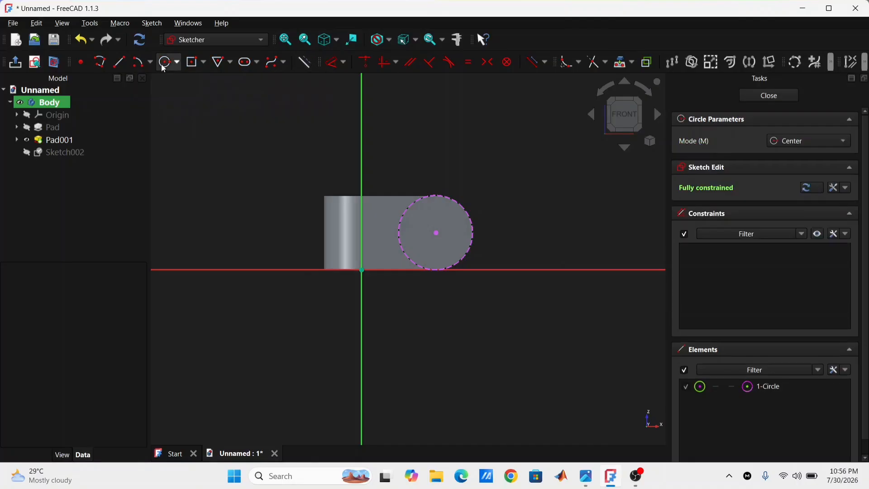
pyautogui.click(436, 232)
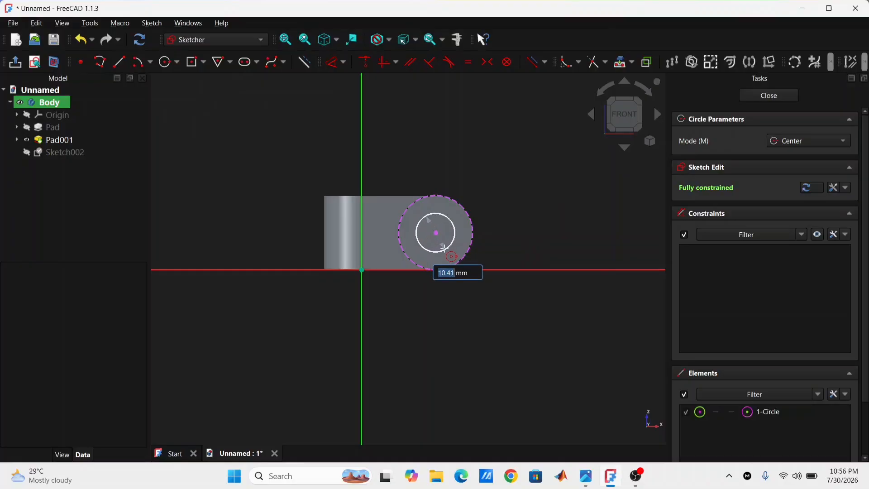
pyautogui.write('15')
pyautogui.press('Return')
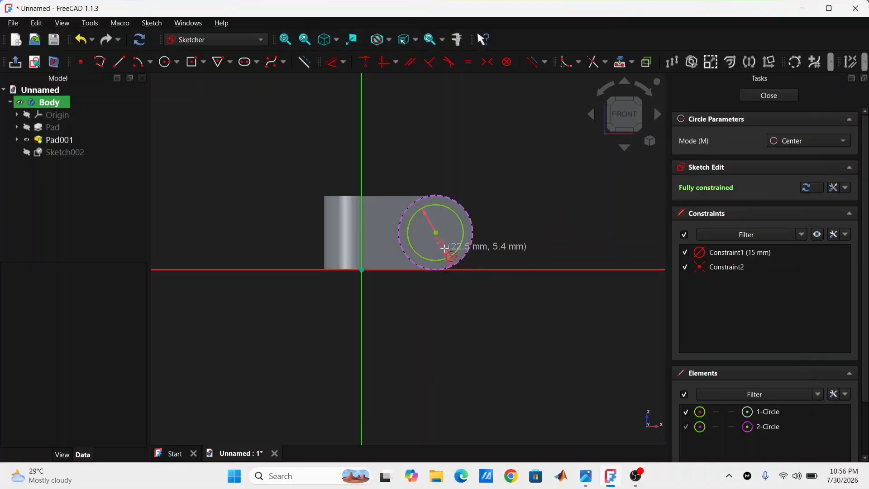
pyautogui.press('Escape')
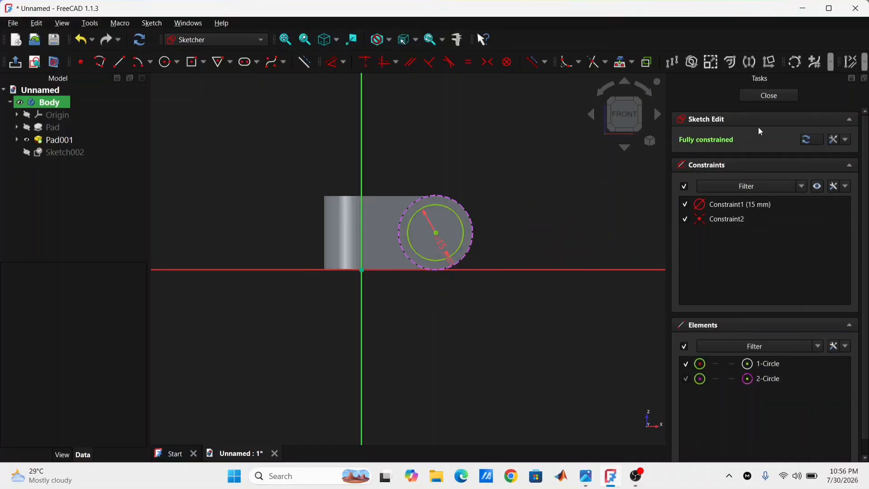
pyautogui.click(759, 95)
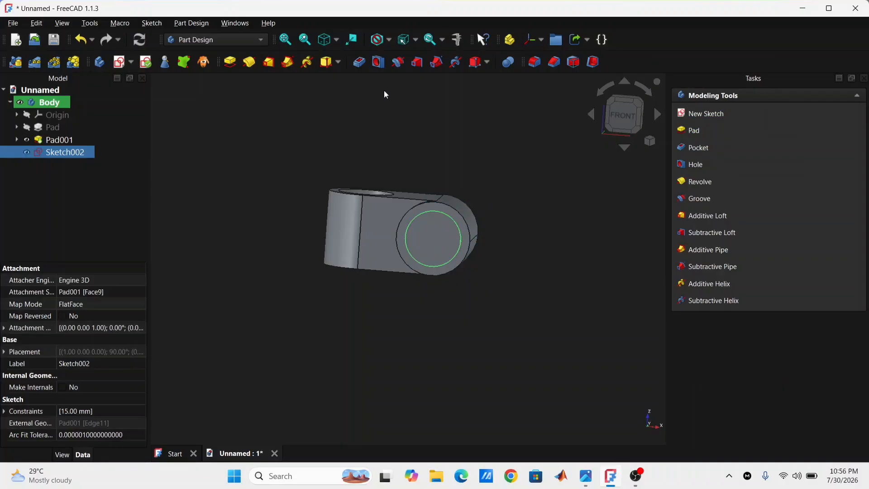
# - Pocket the 15 mm circle through all to cut the bore along the cylinder
pyautogui.click(358, 63)
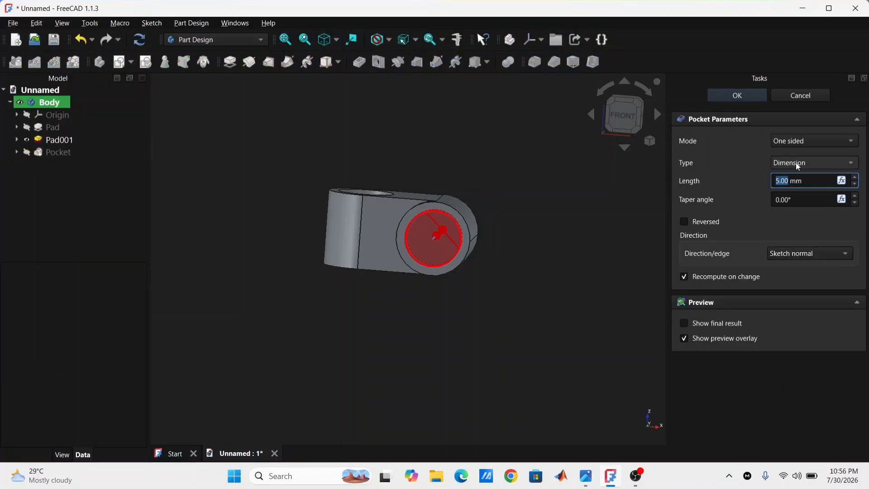
pyautogui.click(796, 162)
pyautogui.click(810, 177)
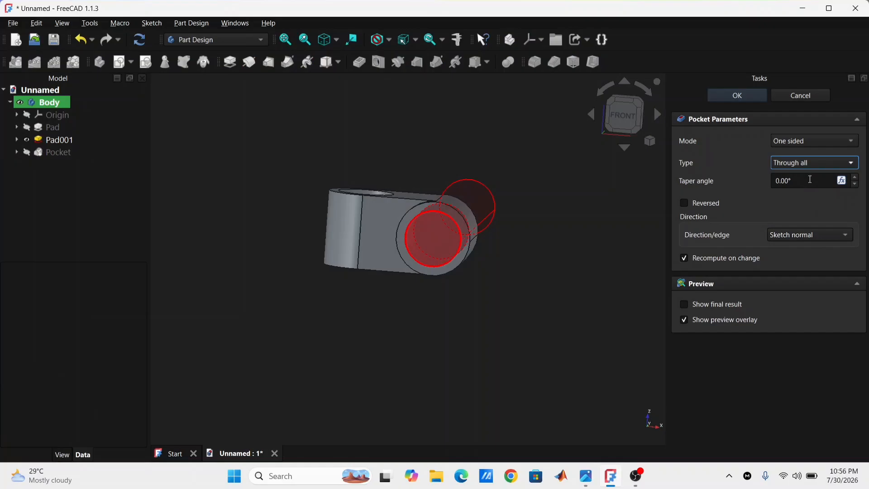
pyautogui.click(762, 93)
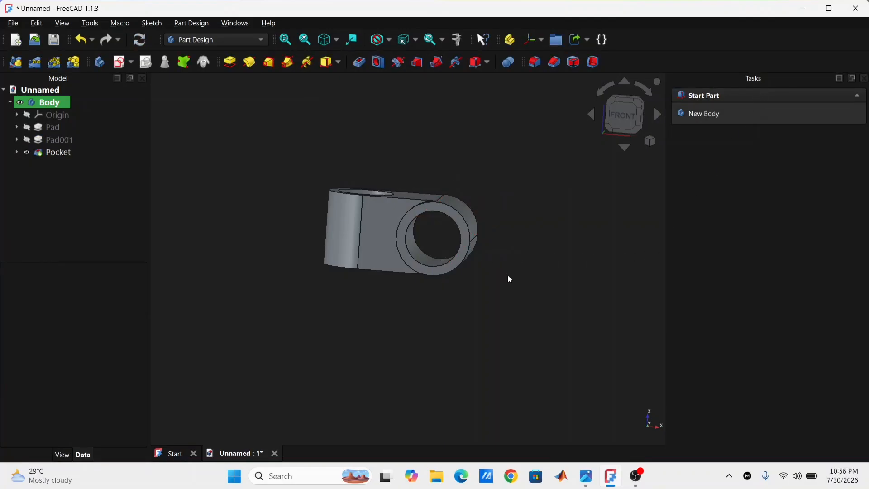
# - Fillet all edges of the pocketed body with a radius of 1 mm
pyautogui.scroll(3, 507, 273)
pyautogui.moveTo(261, 262); pyautogui.dragTo(332, 412, button='middle')
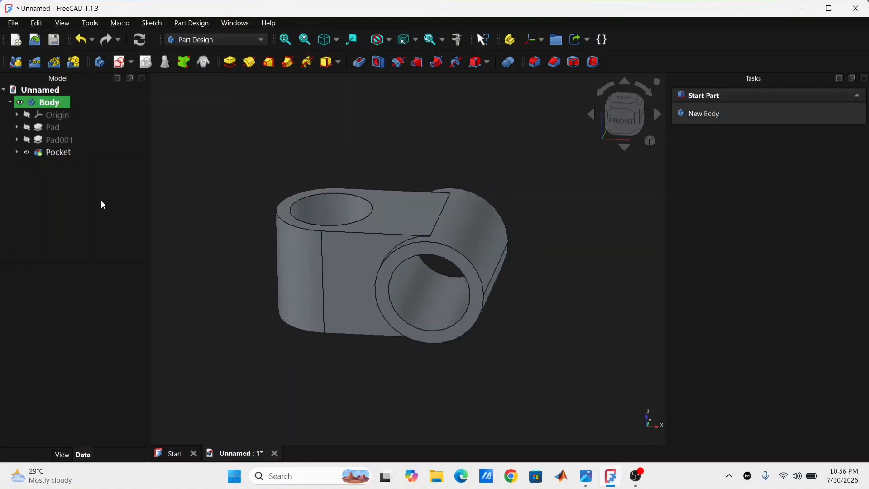
pyautogui.click(66, 154)
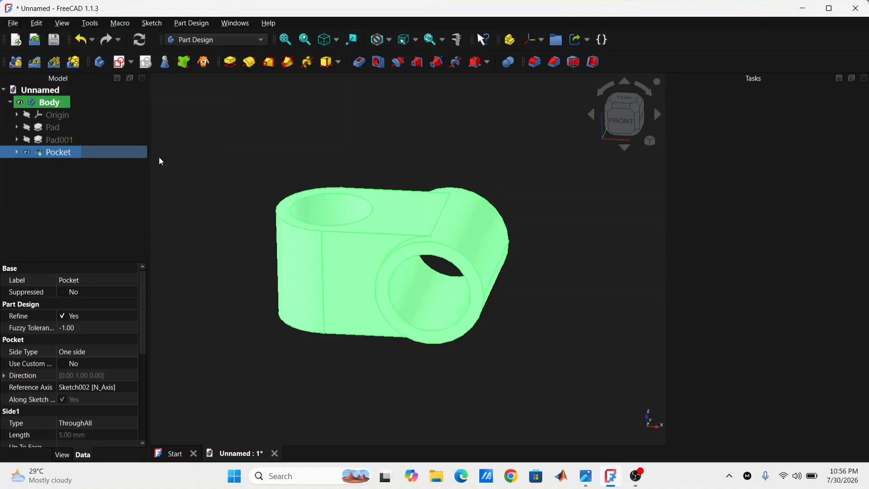
pyautogui.click(538, 64)
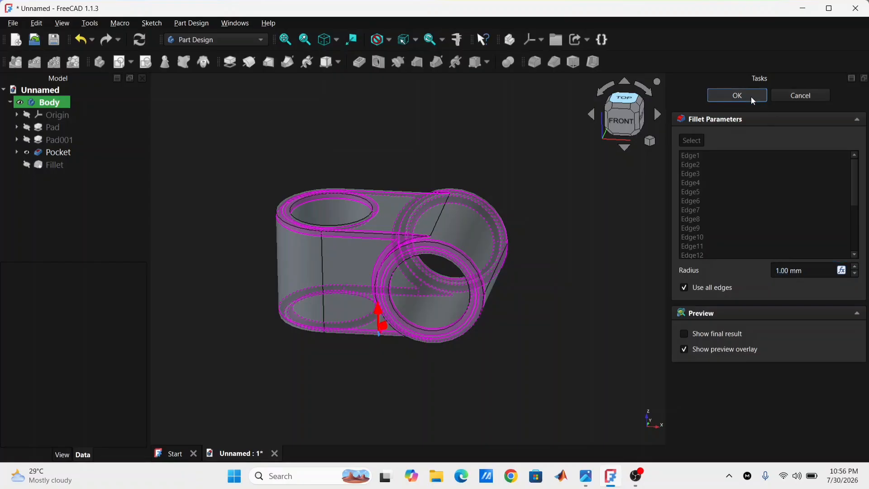
pyautogui.click(737, 95)
# - Compare the filleted part with the reference image 5.png from a similar viewing angle
pyautogui.moveTo(464, 237); pyautogui.dragTo(525, 256, button='middle')
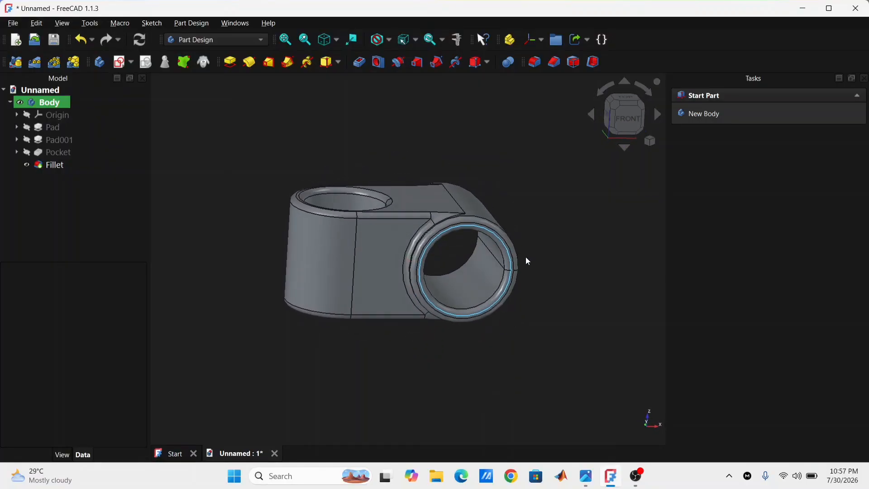
pyautogui.click(586, 475)
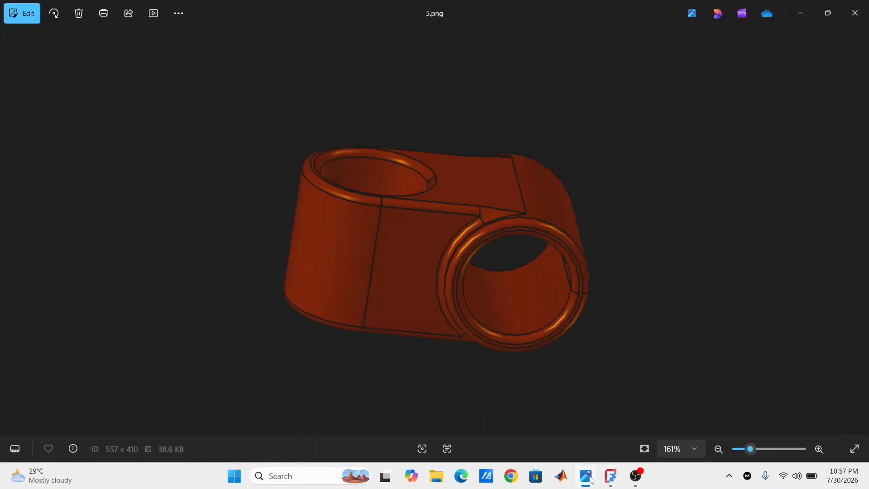
pyautogui.click(588, 478)
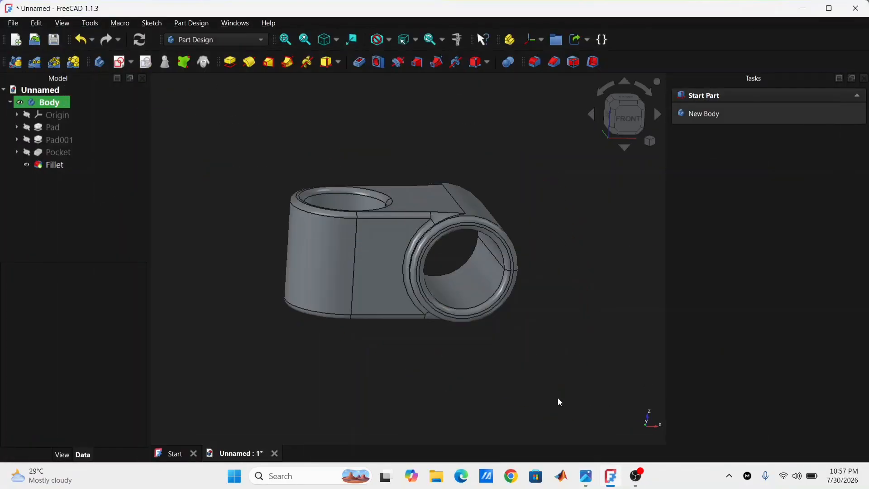
pyautogui.rightClick(56, 107)
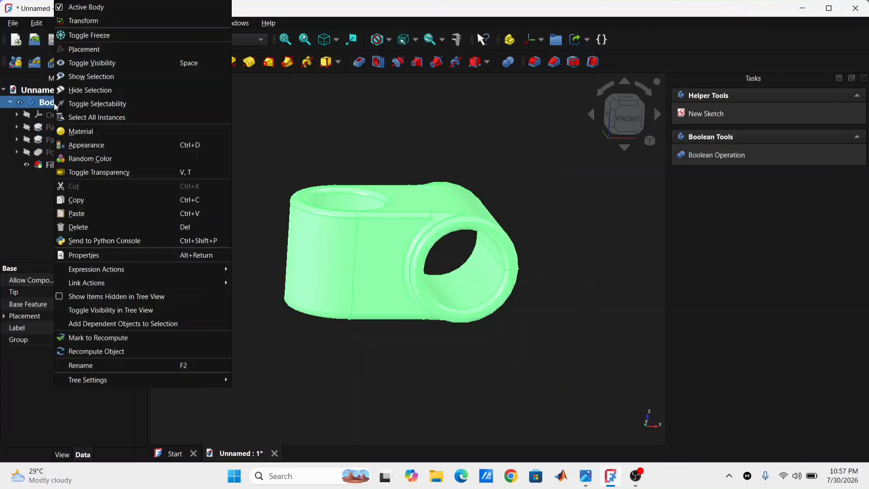
pyautogui.click(92, 143)
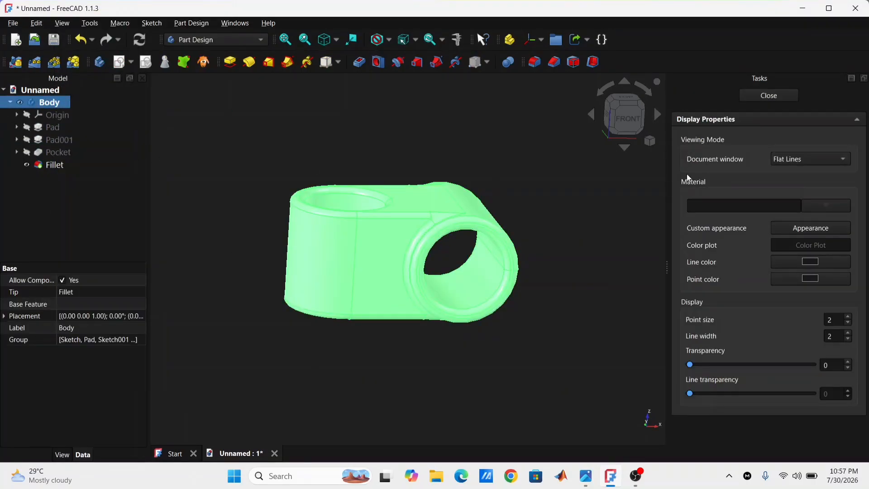
pyautogui.click(802, 227)
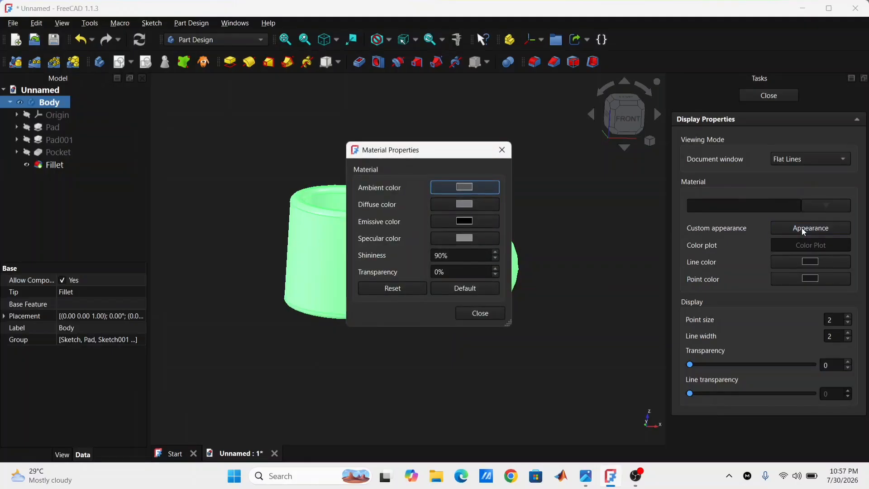
pyautogui.click(502, 150)
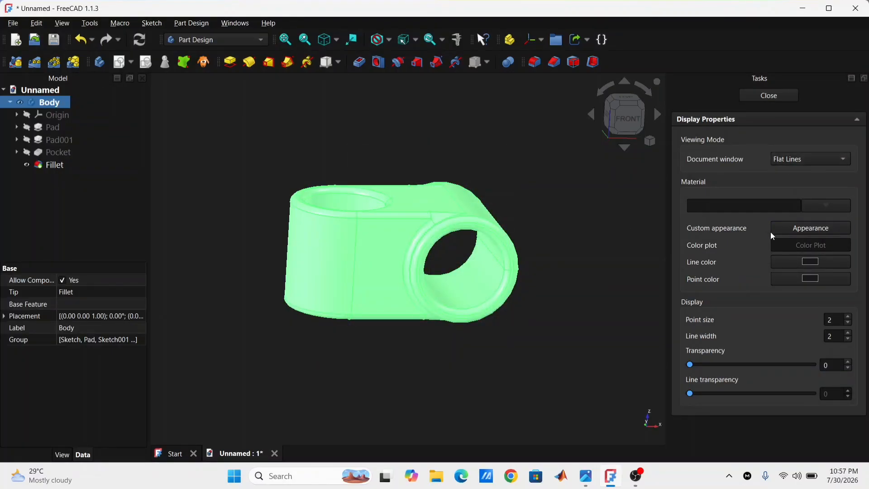
pyautogui.rightClick(61, 104)
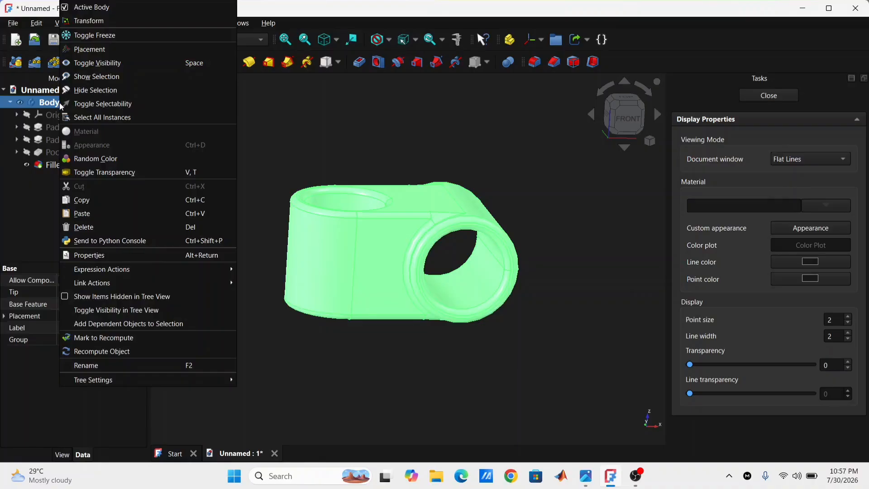
pyautogui.click(590, 161)
pyautogui.click(784, 93)
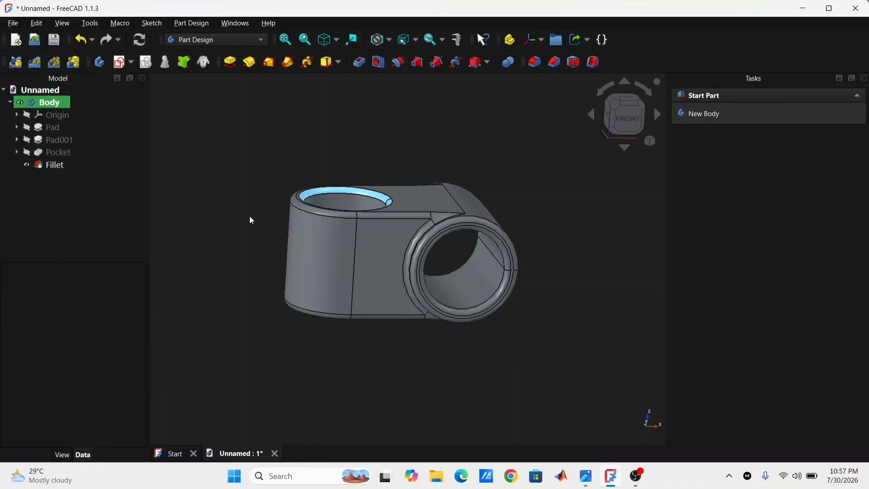
# - Assign the Copper-Generic material to the body and compare the part with the reference image
pyautogui.click(50, 103)
pyautogui.rightClick(58, 109)
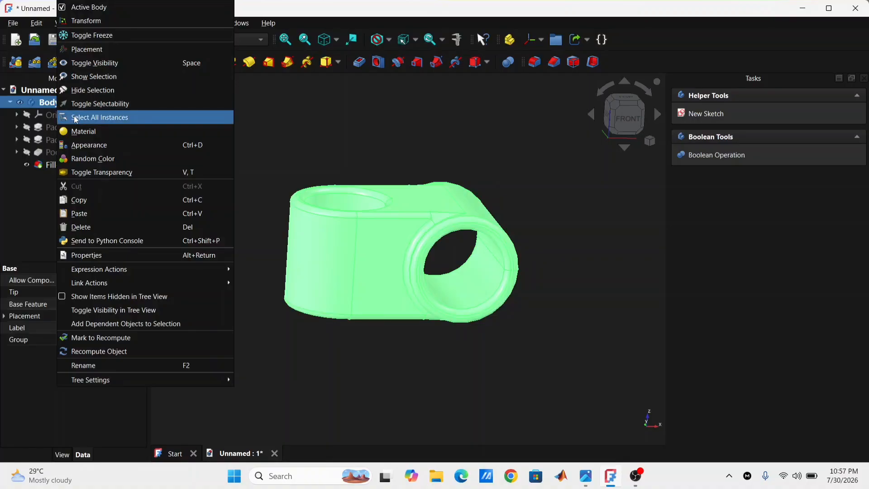
pyautogui.click(85, 130)
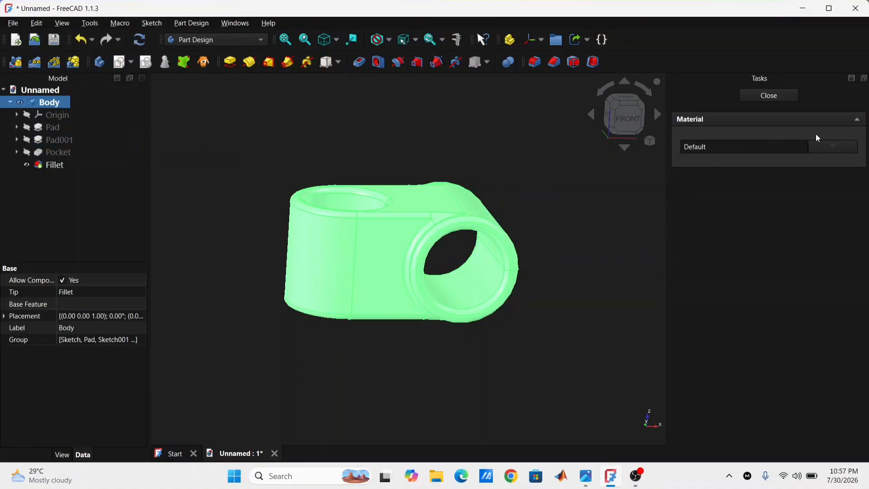
pyautogui.click(824, 145)
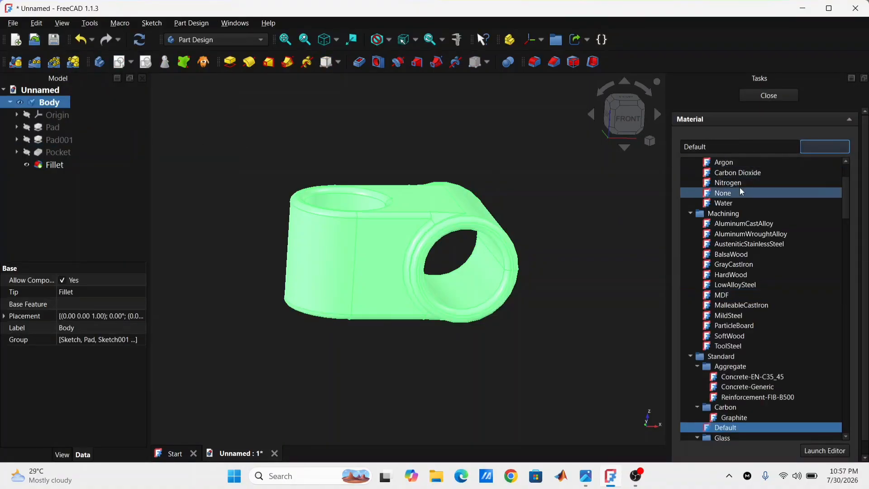
pyautogui.scroll(-2, 753, 249)
pyautogui.scroll(-4, 753, 249)
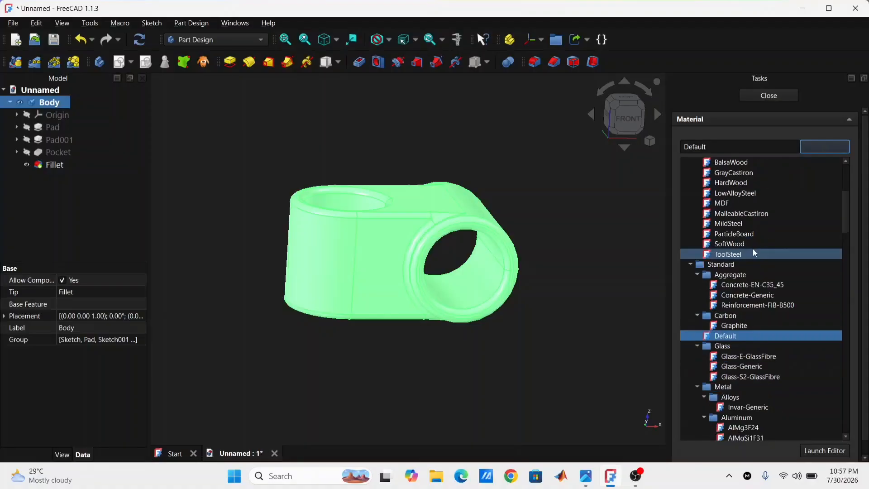
pyautogui.click(772, 407)
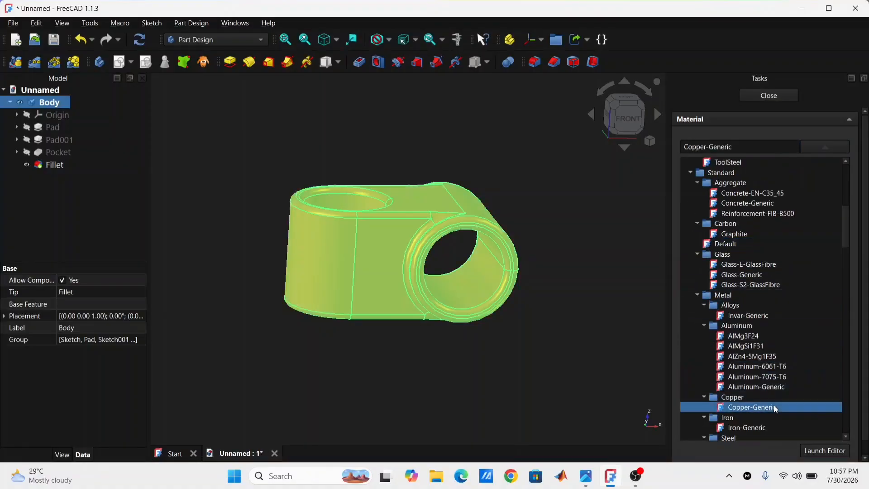
pyautogui.click(764, 93)
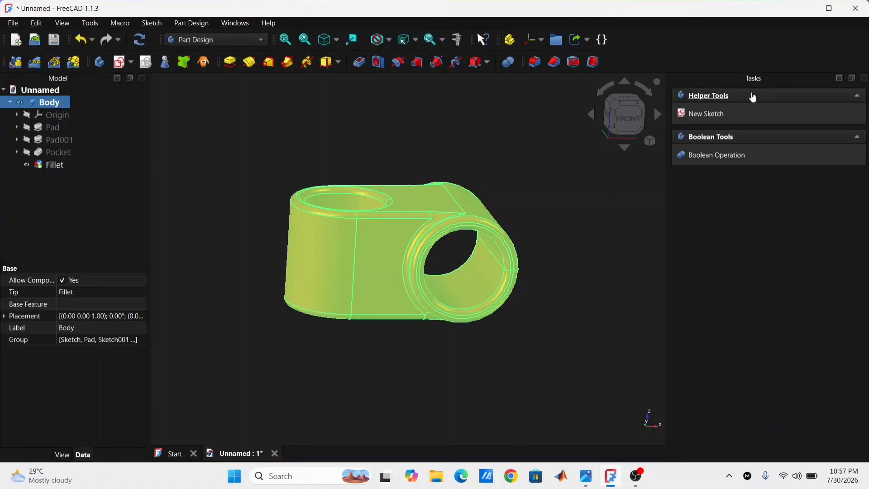
pyautogui.click(588, 476)
pyautogui.click(591, 477)
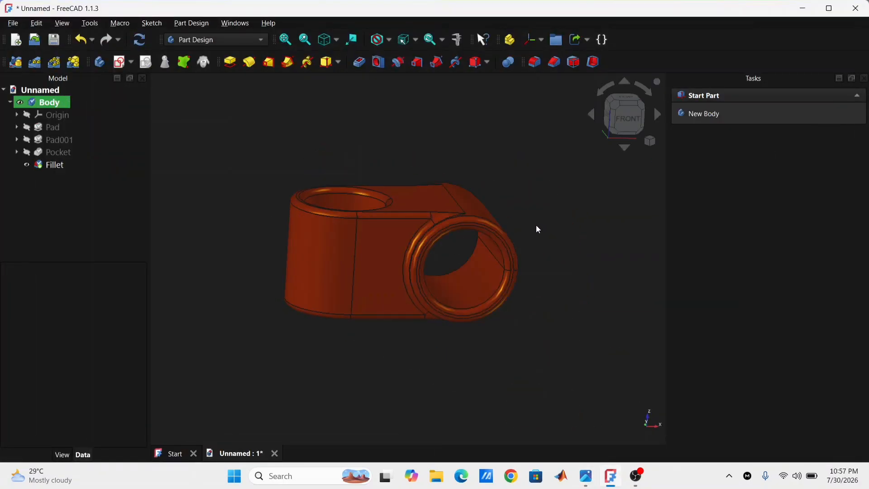